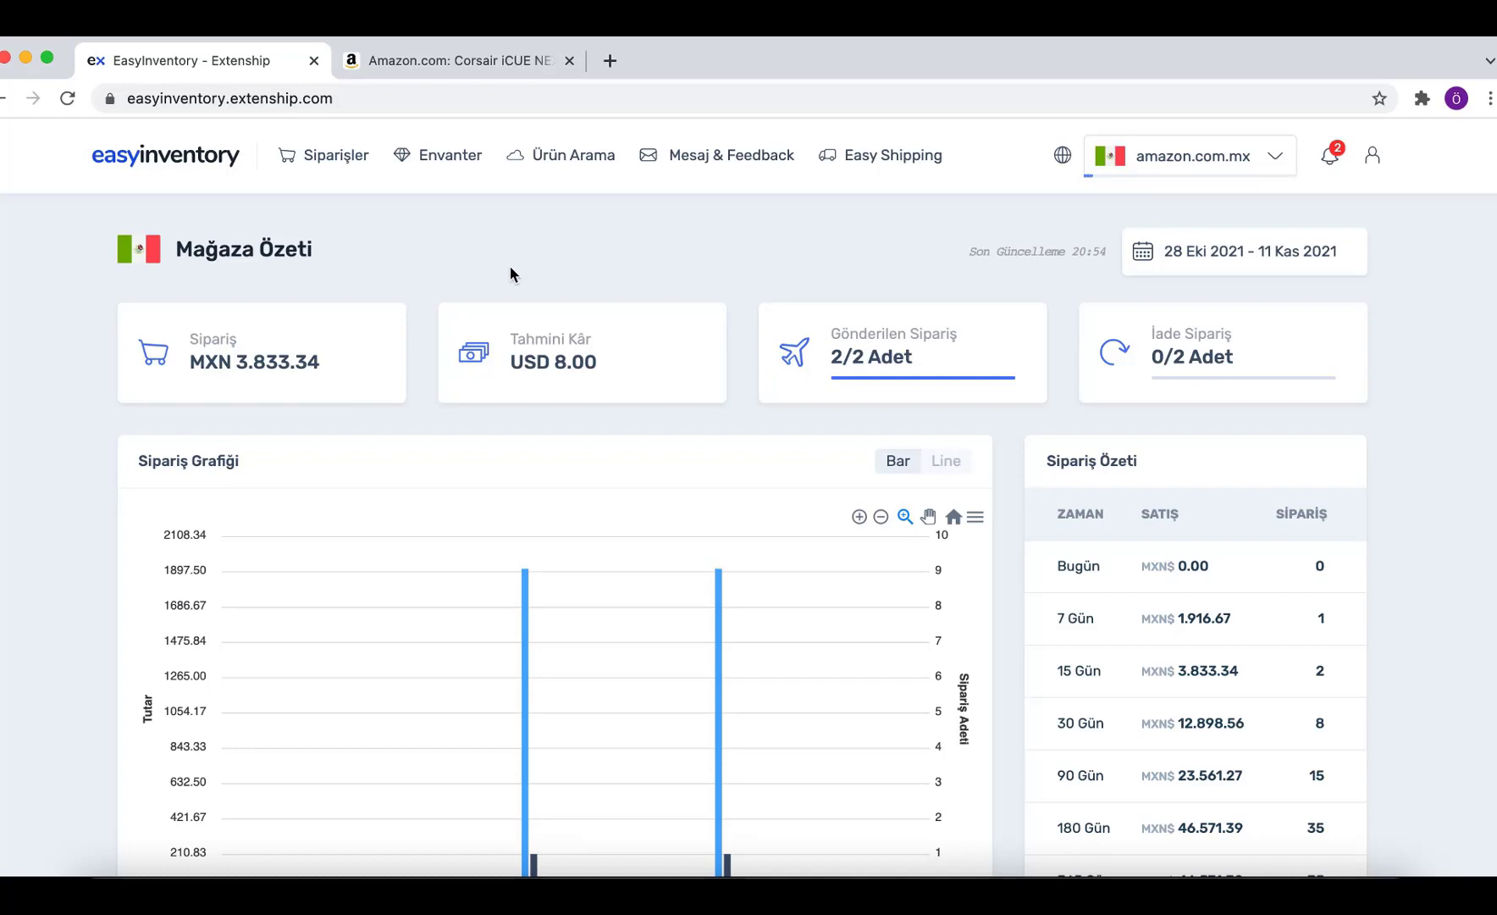
Open the banned keyword list (Kelime Listesi) under the security filters for the amazon.com.mx store
mouse_move(458, 167)
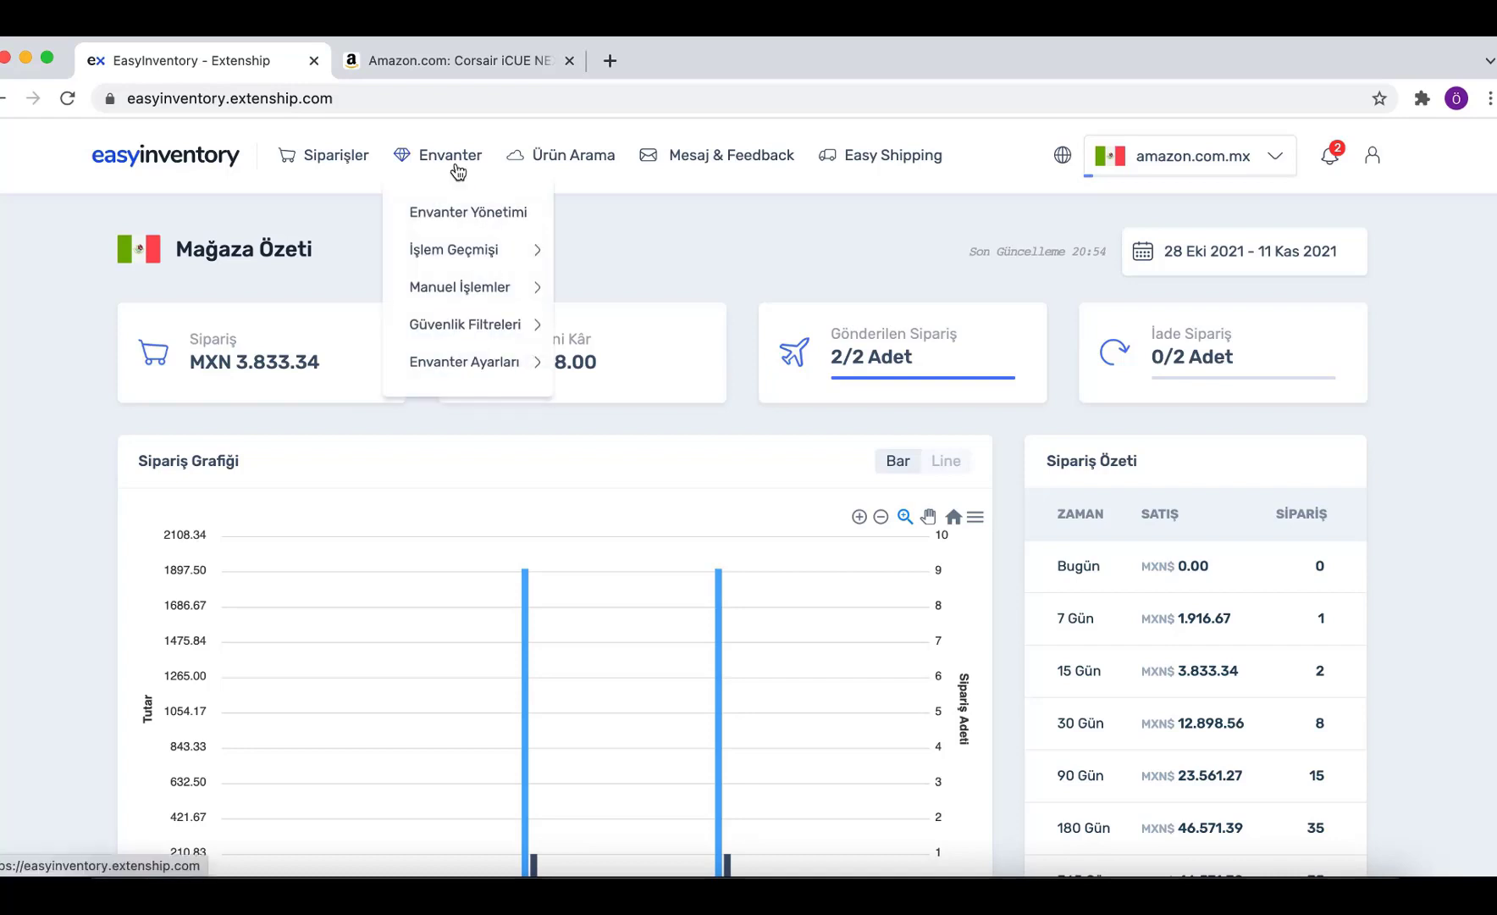
mouse_move(486, 331)
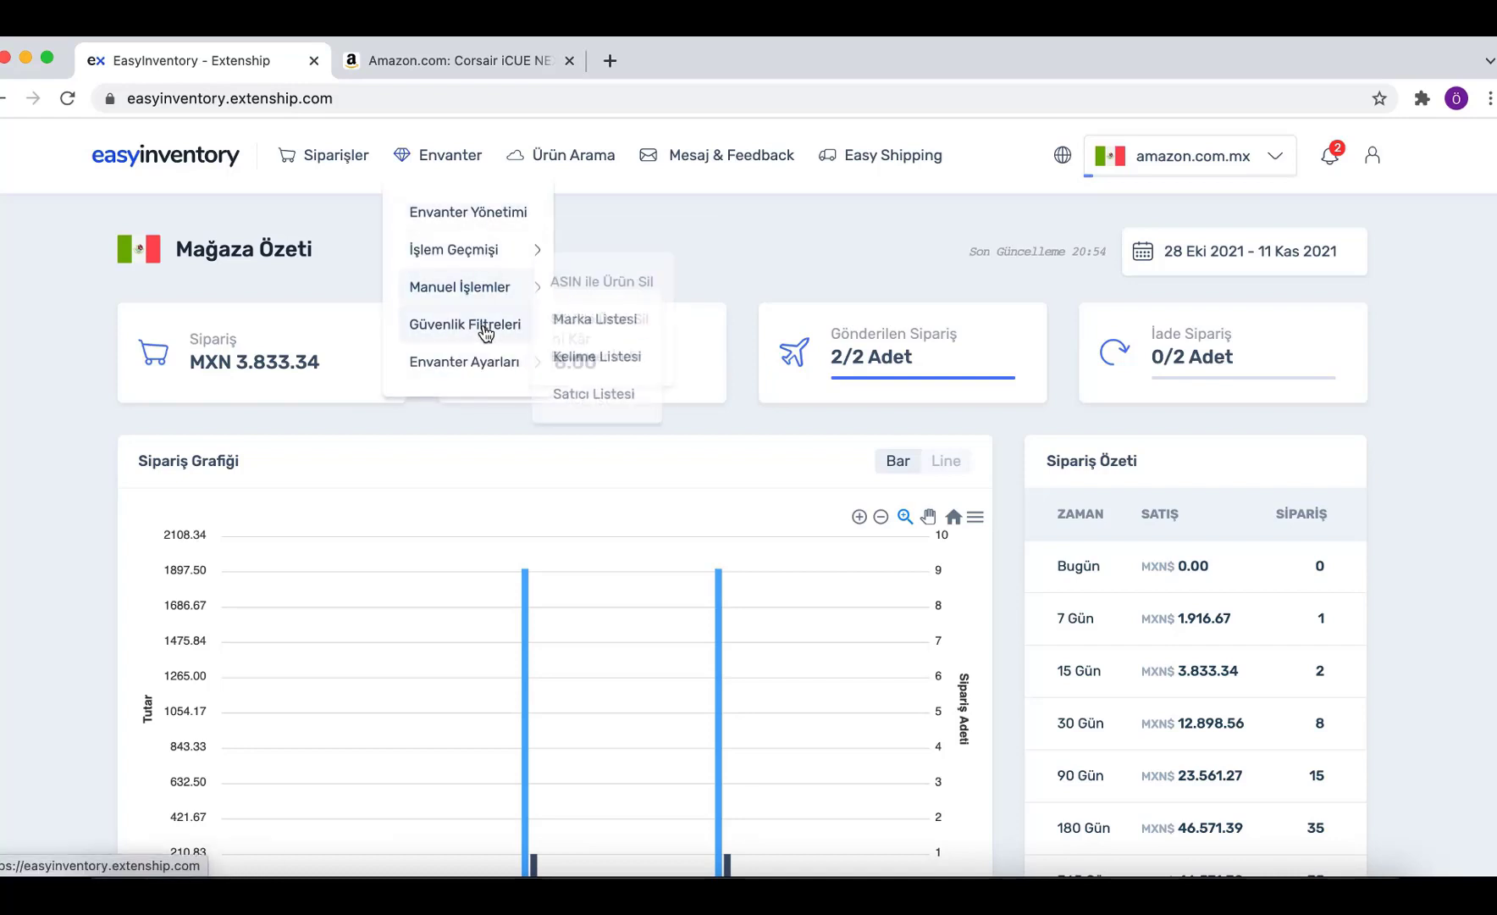
left_click(630, 371)
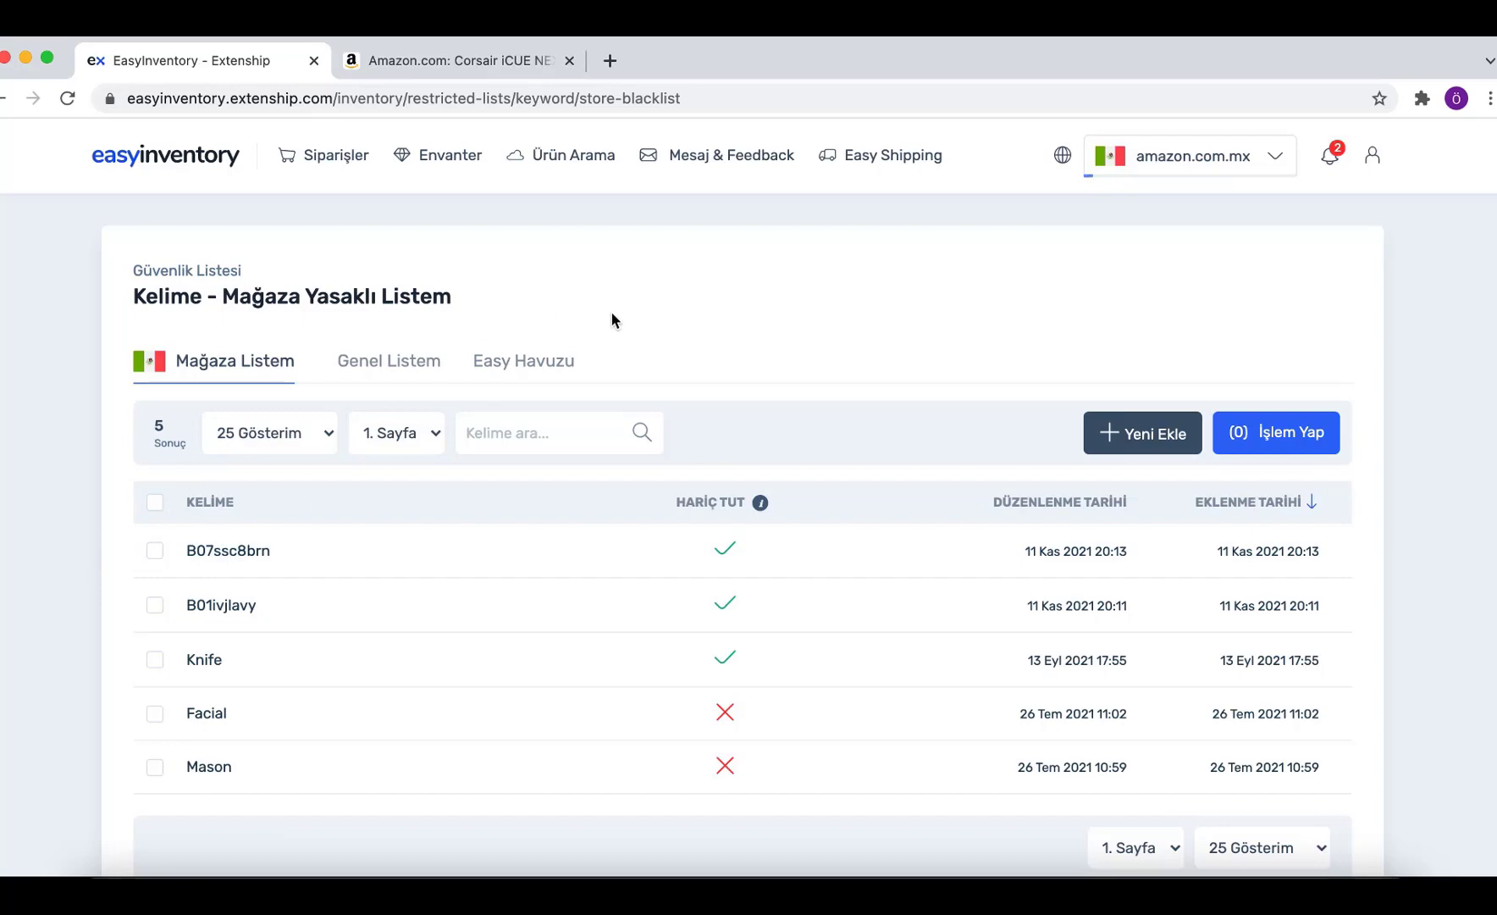
Switch to the Amazon page of the Corsair iCUE NEXUS and copy the ASIN B08BNDHDCT from its web address
left_click(462, 60)
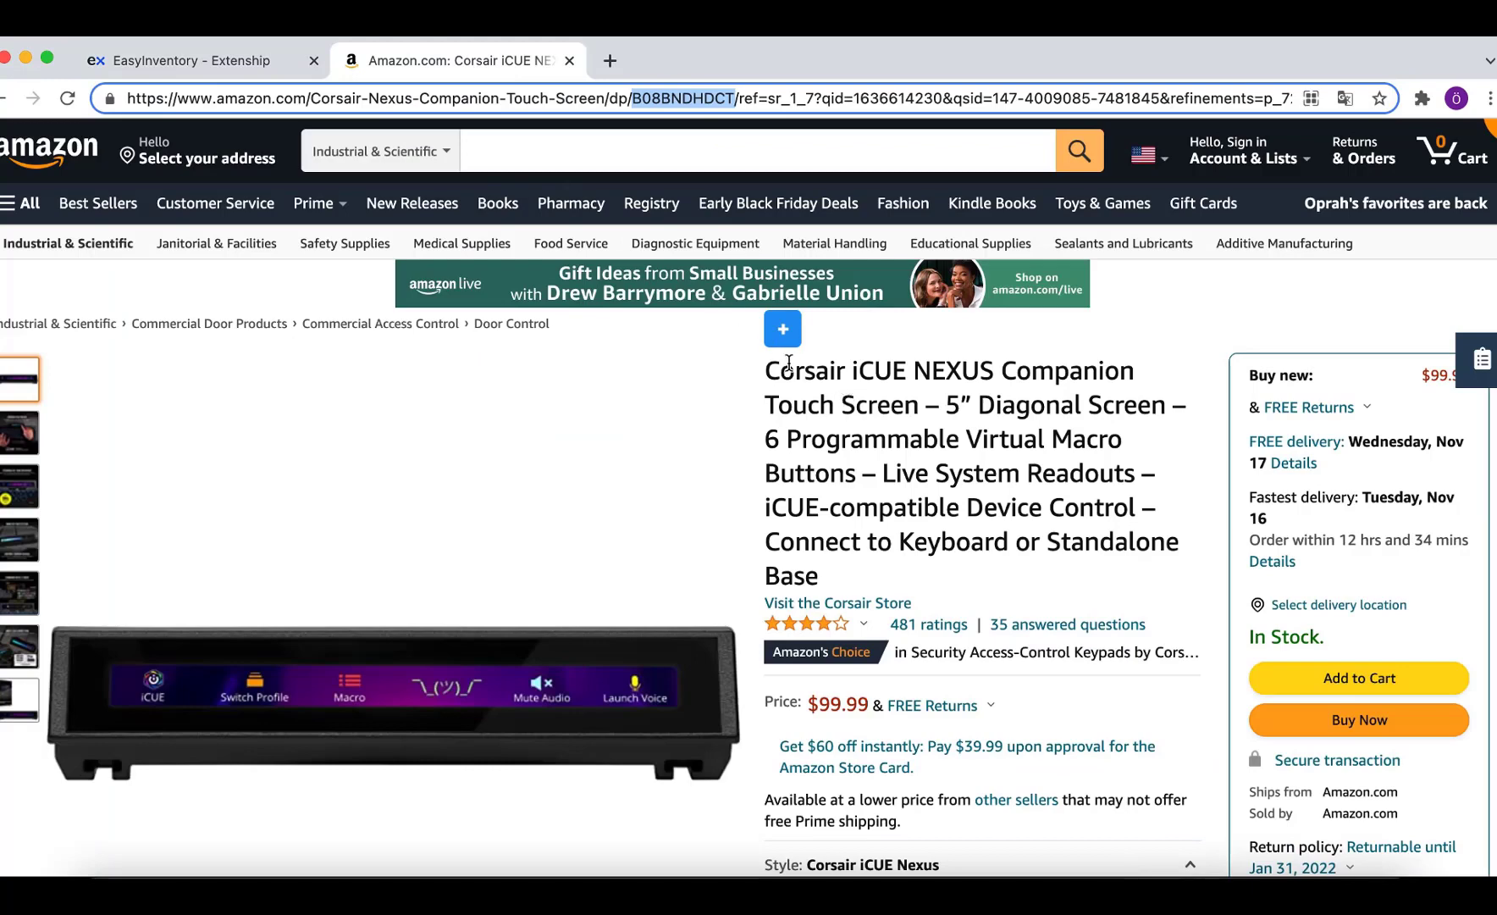
left_click(805, 370)
double_click(596, 99)
key("super+c")
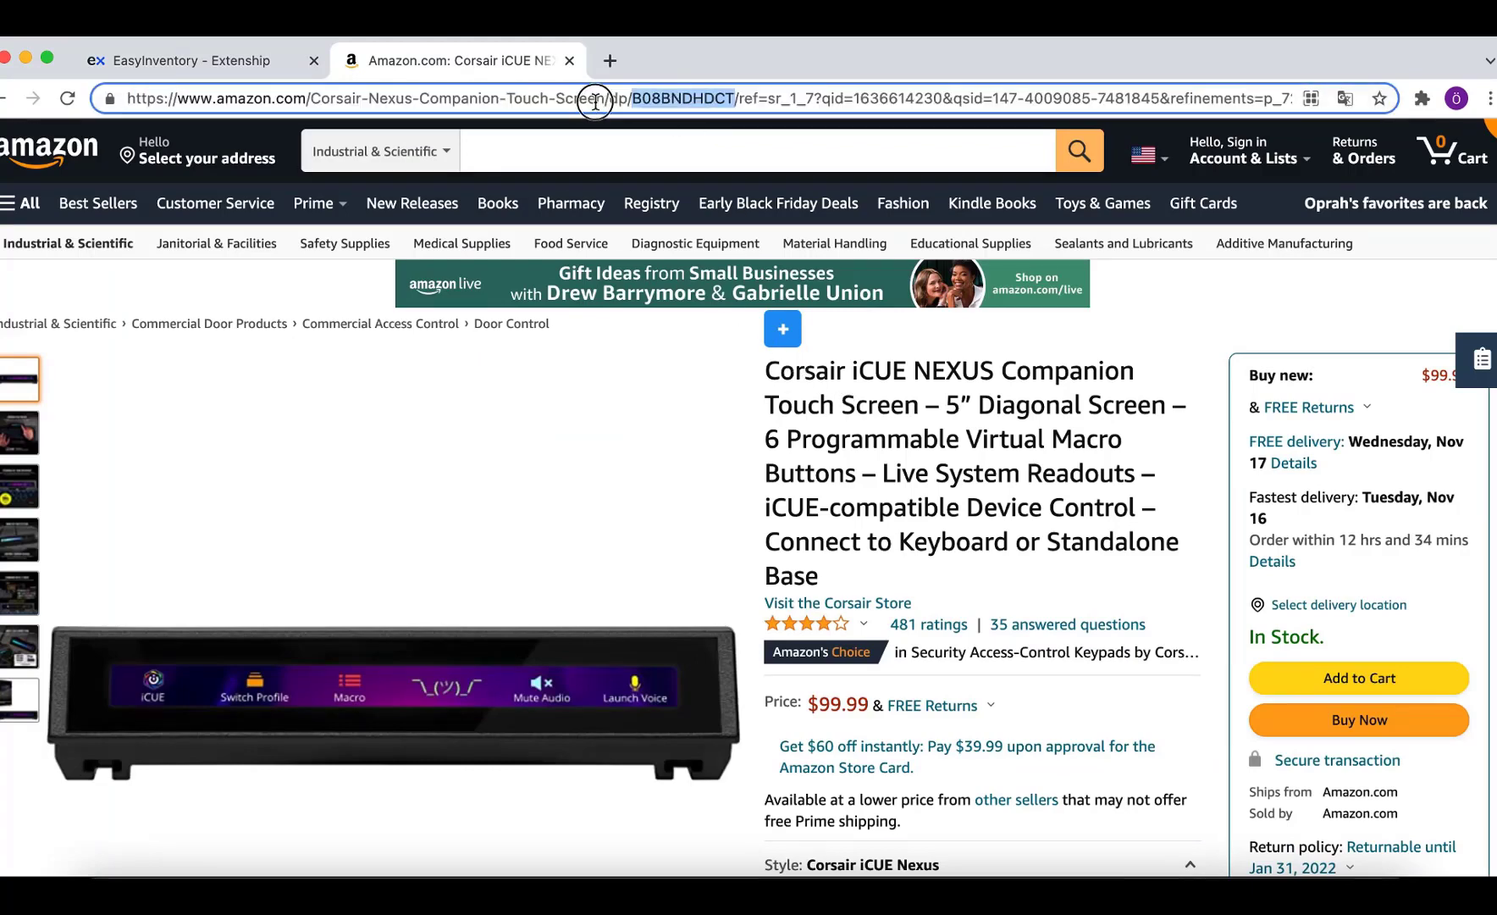
Back in EasyInventory, start a new banned keyword entry and paste the ASIN B08BNDHDCT as the keyword
left_click(192, 55)
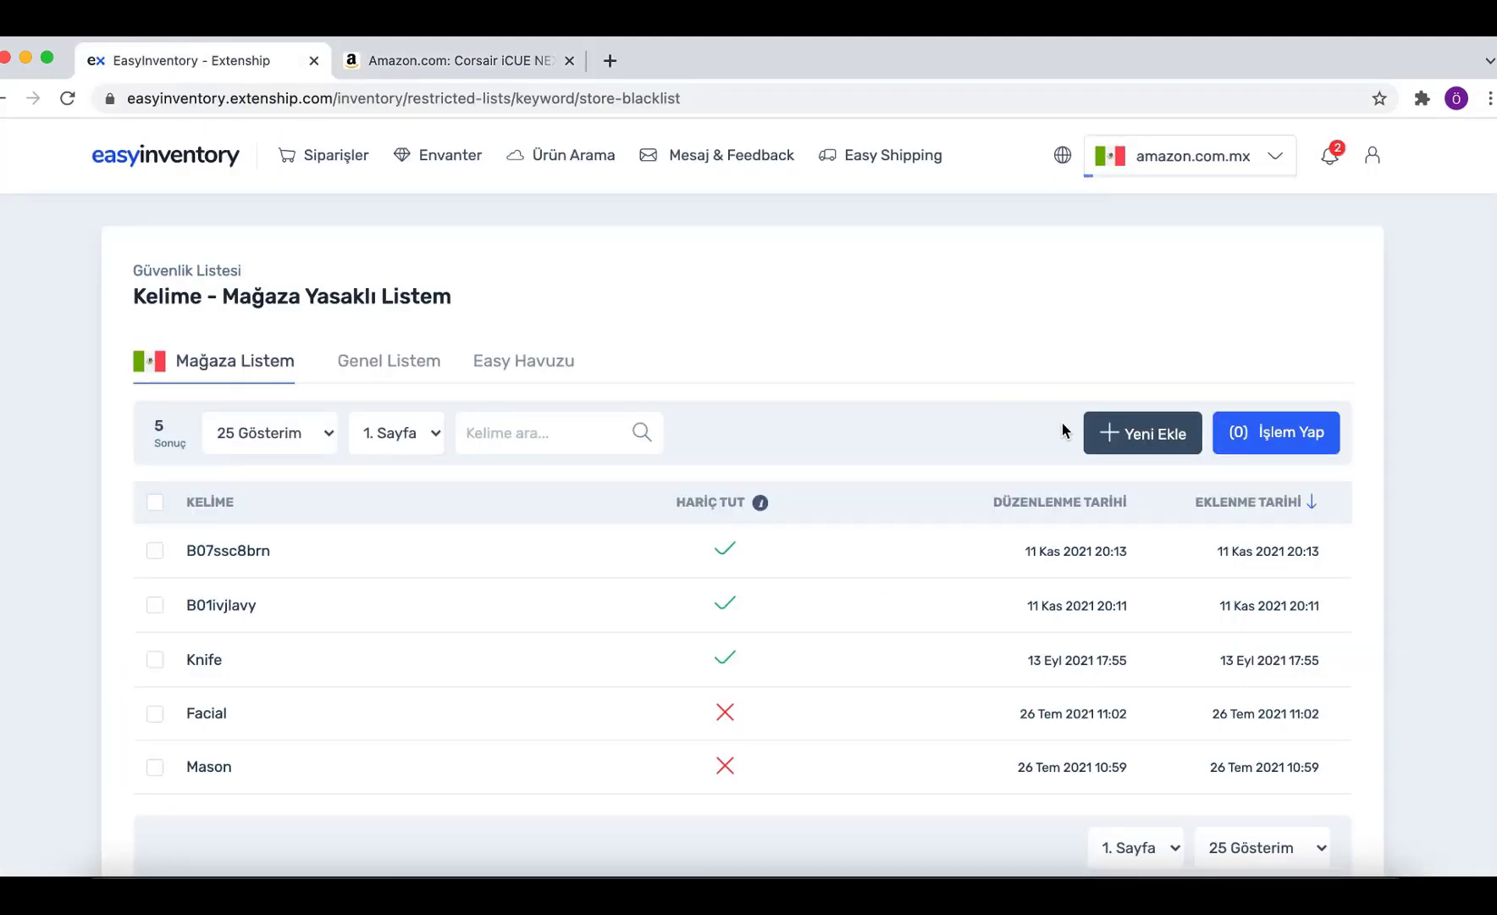
left_click(1123, 438)
left_click(562, 542)
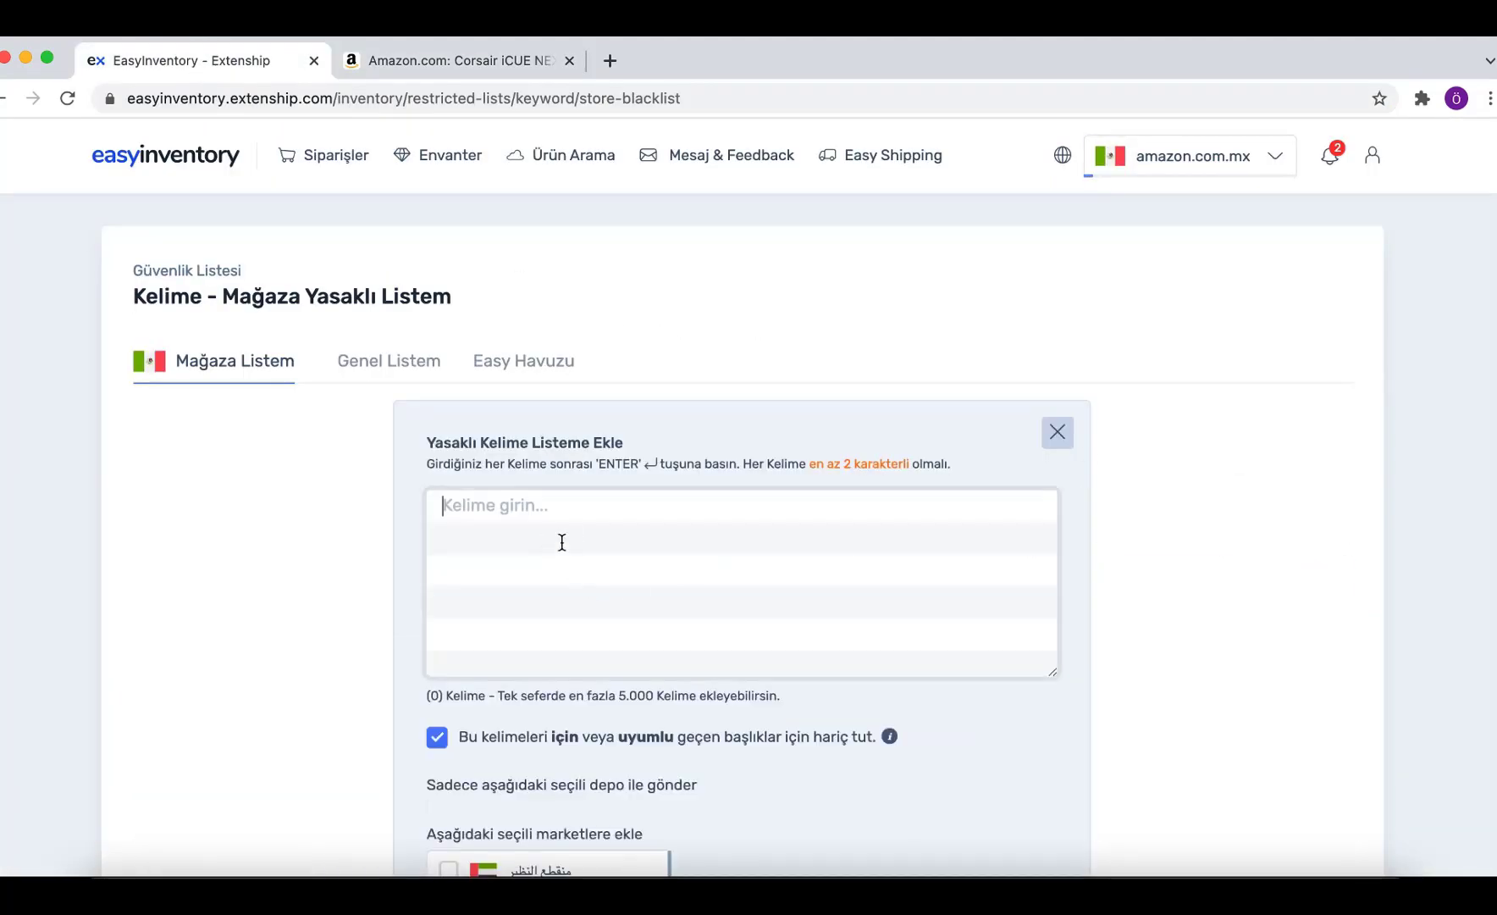
key("super+v")
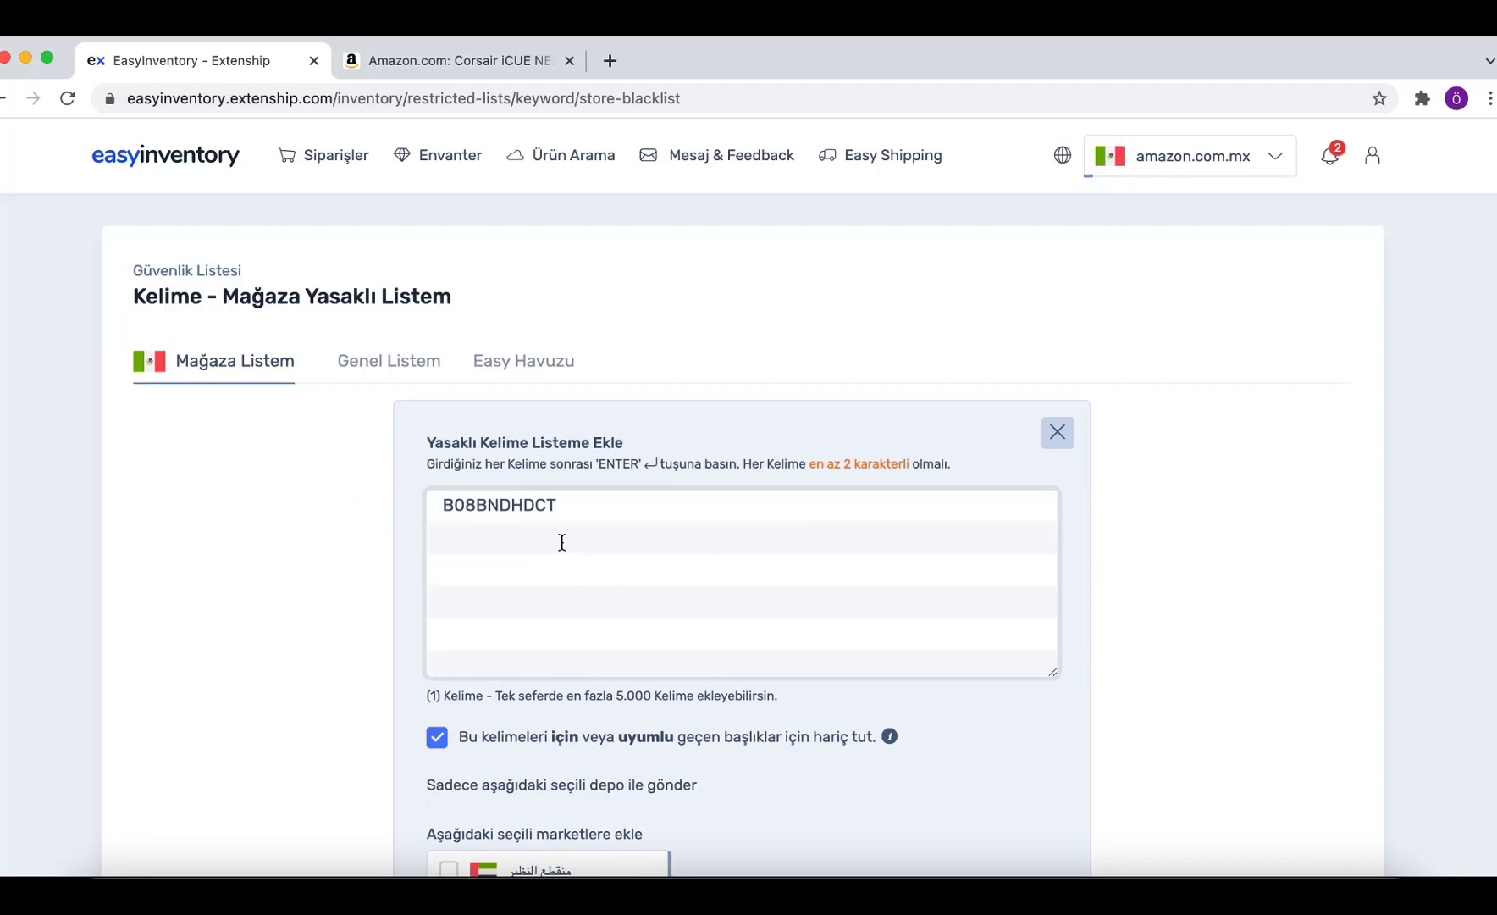
Check the exclusion and marketplace options, then add the keyword to the banned list for amazon.com.mx and acknowledge the message
scroll(262, 498, "down", 4)
scroll(262, 498, "down", 2)
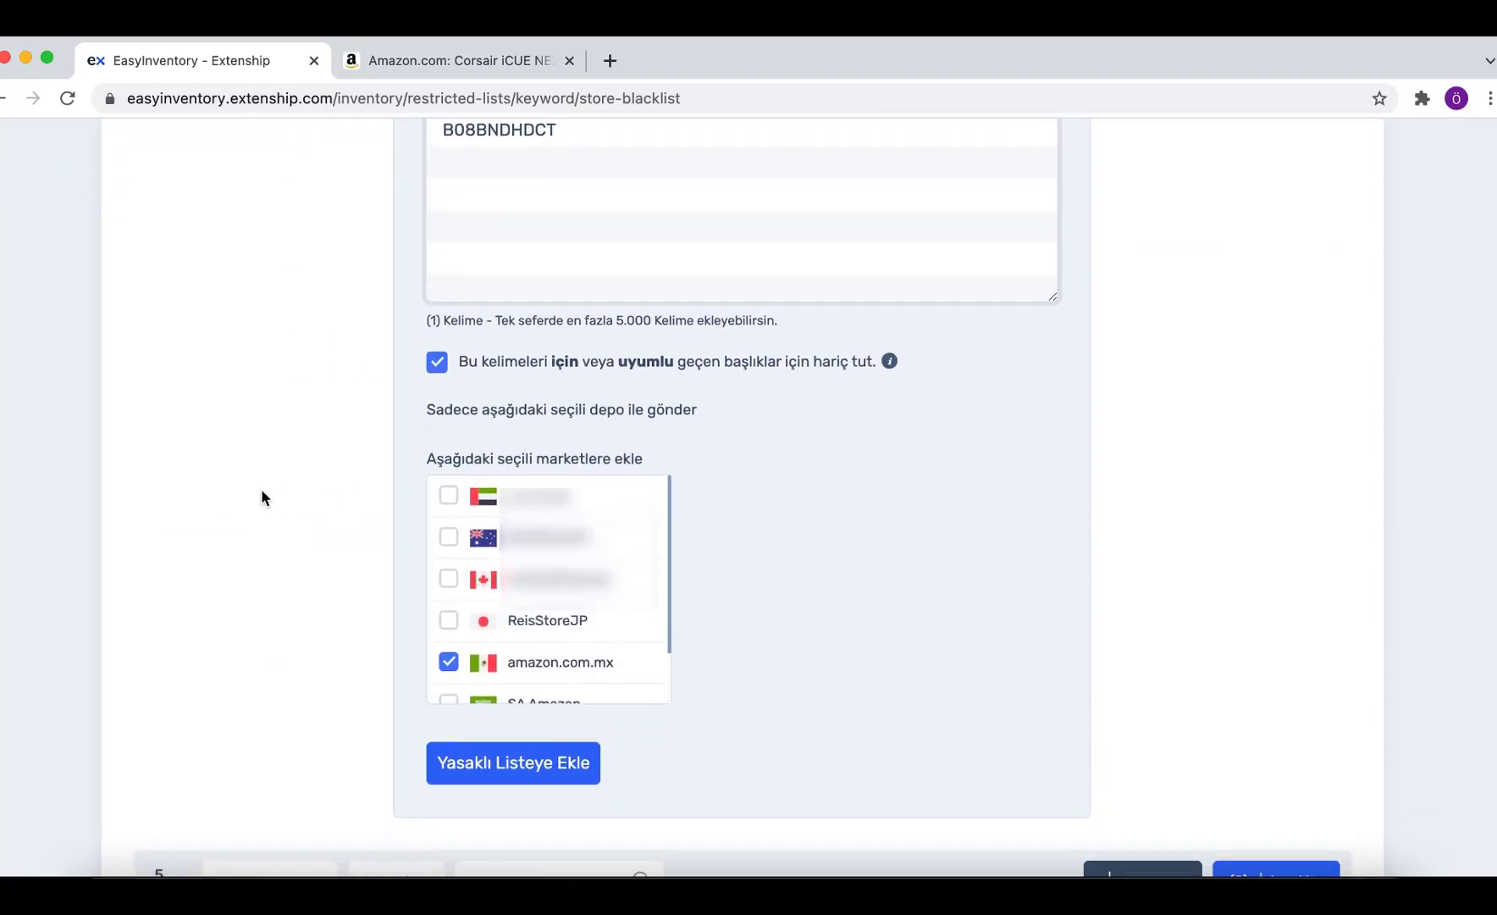
scroll(578, 619, "down", 3)
scroll(580, 621, "up", 2)
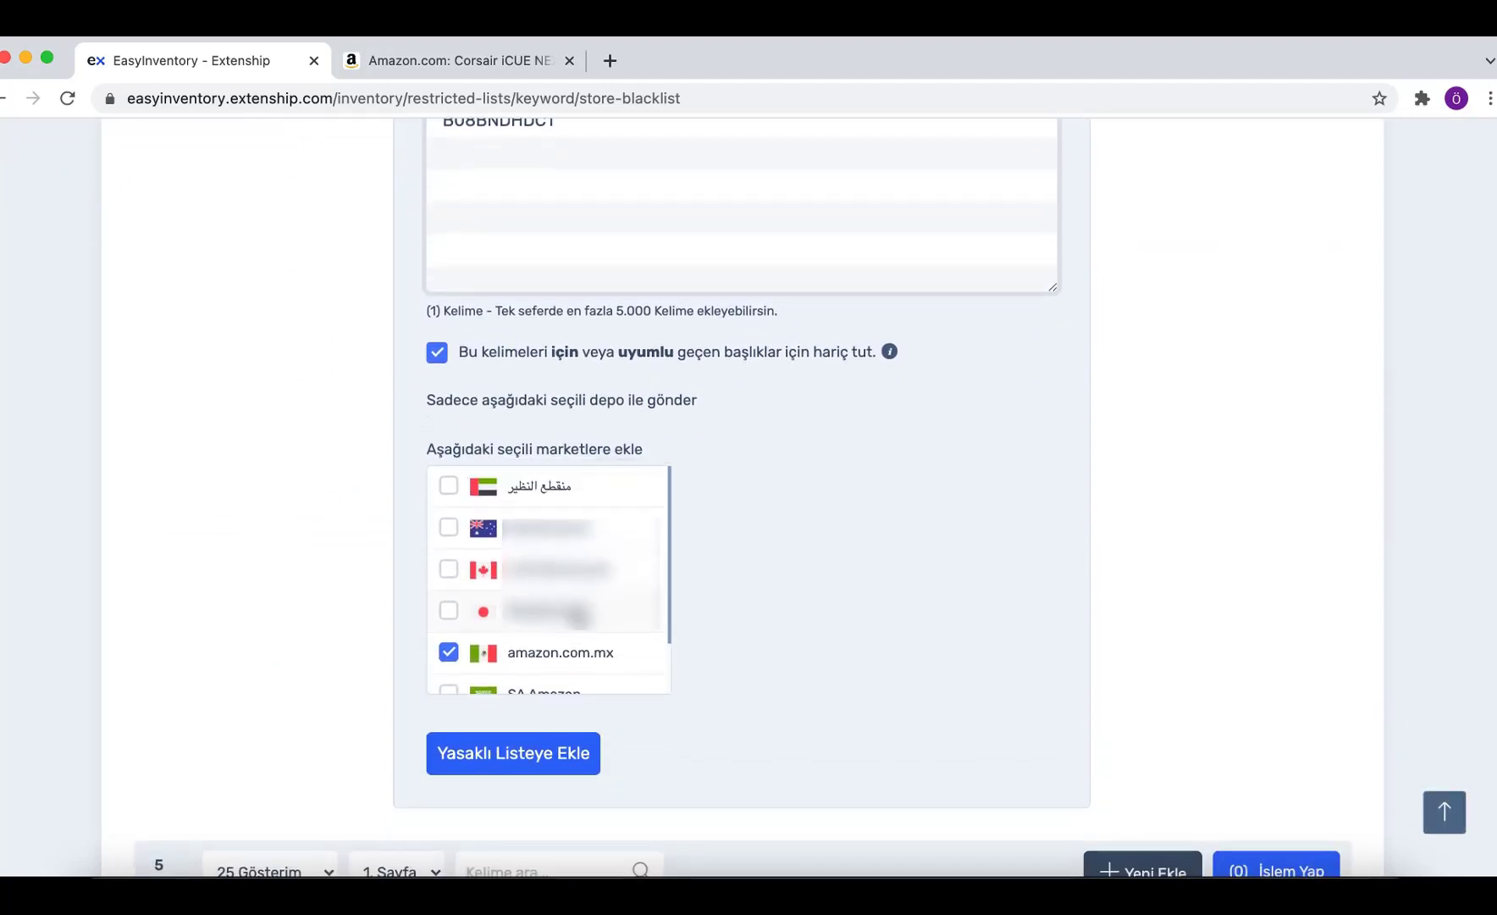
scroll(579, 618, "down", 2)
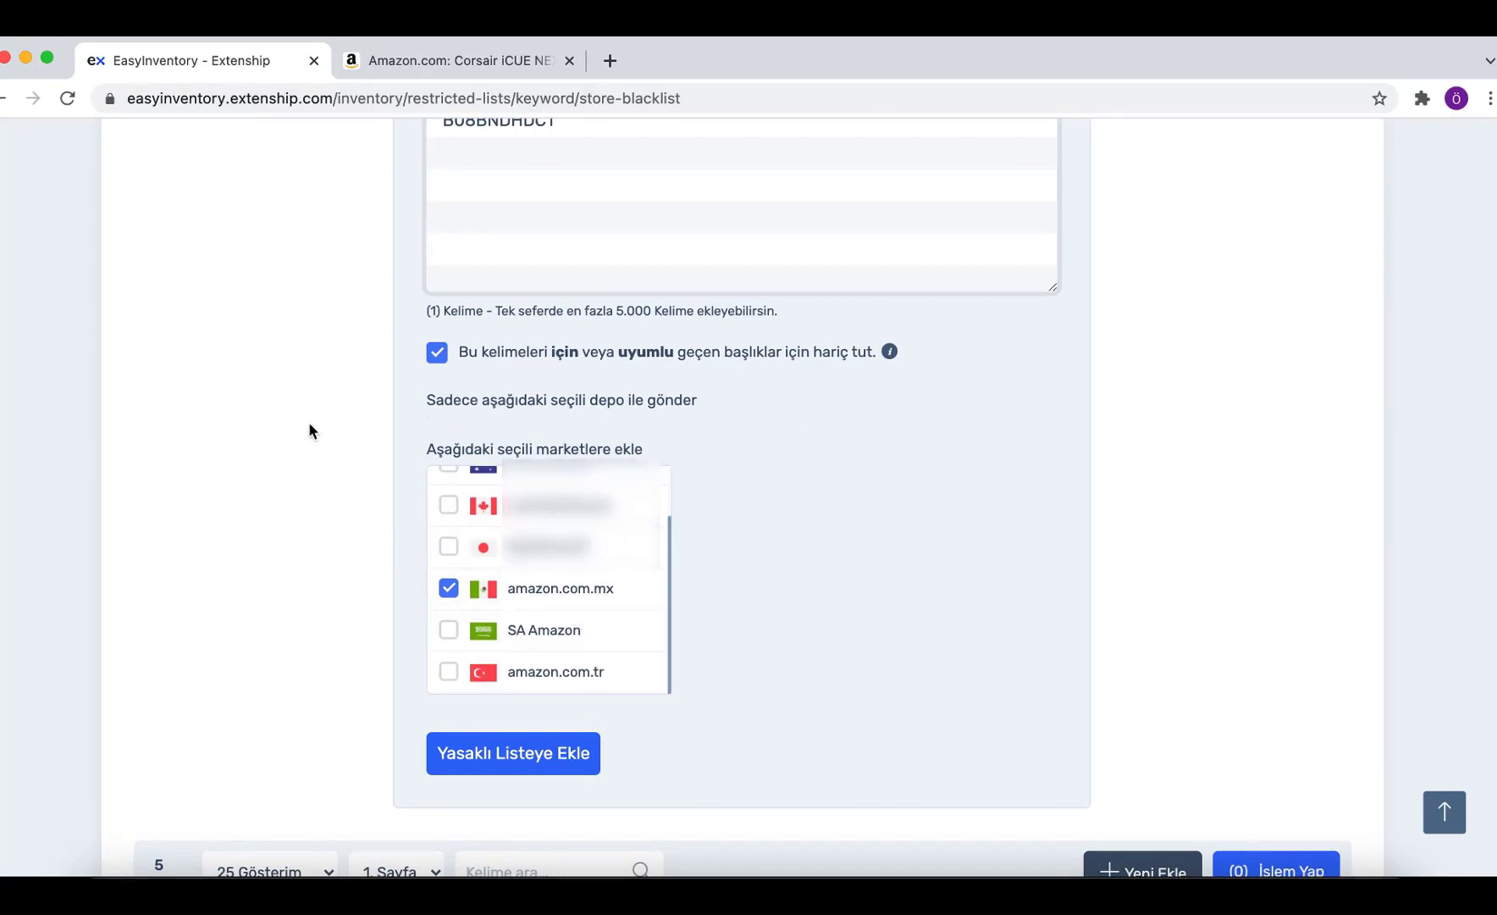
scroll(310, 425, "up", 5)
scroll(310, 421, "down", 3)
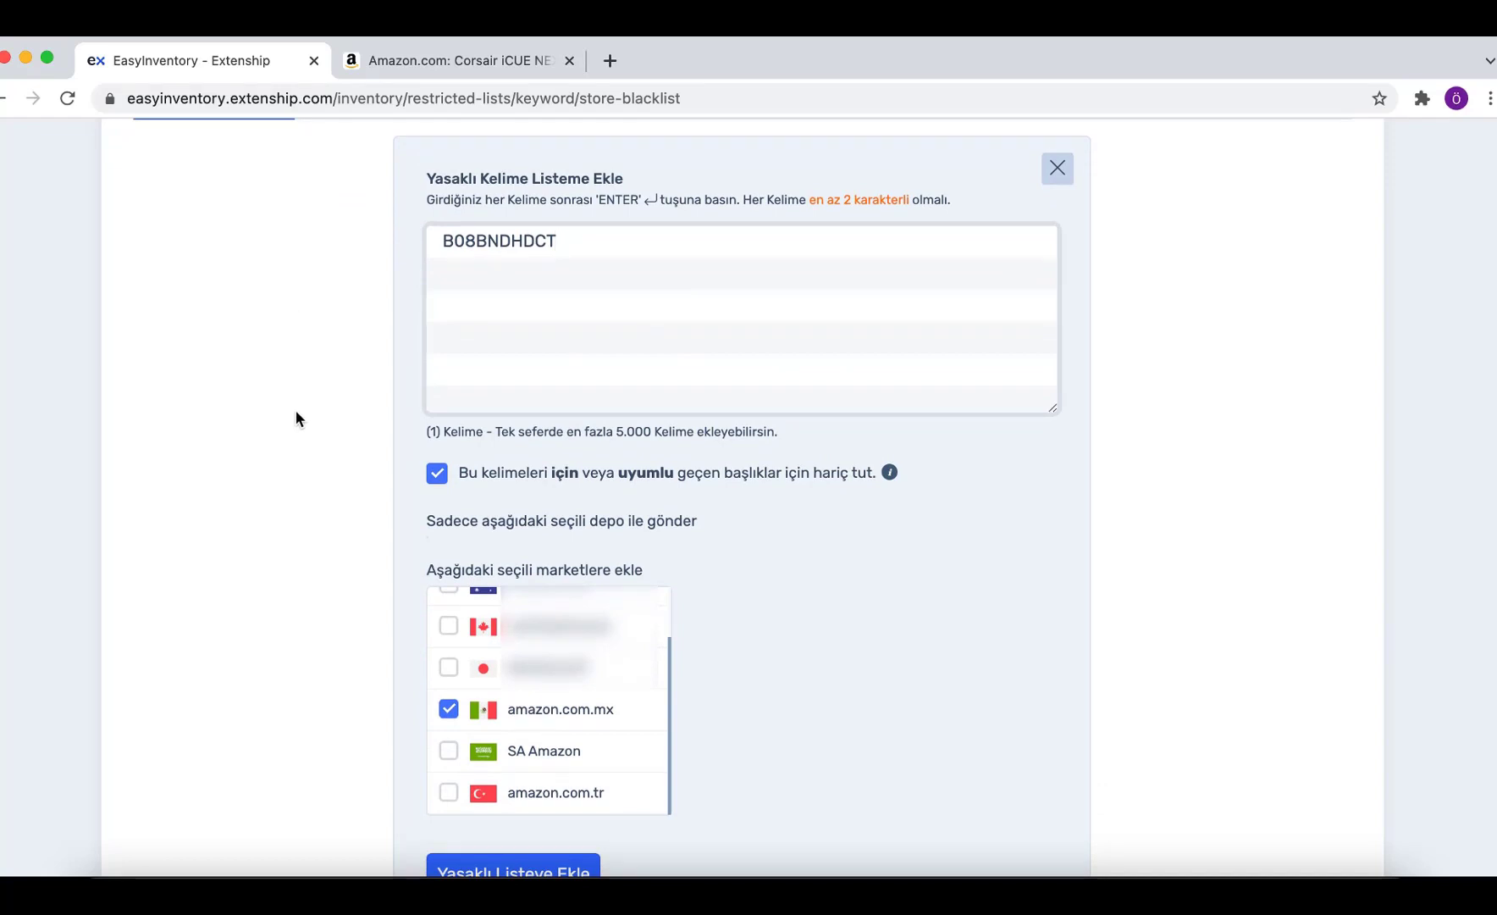
scroll(300, 418, "down", 2)
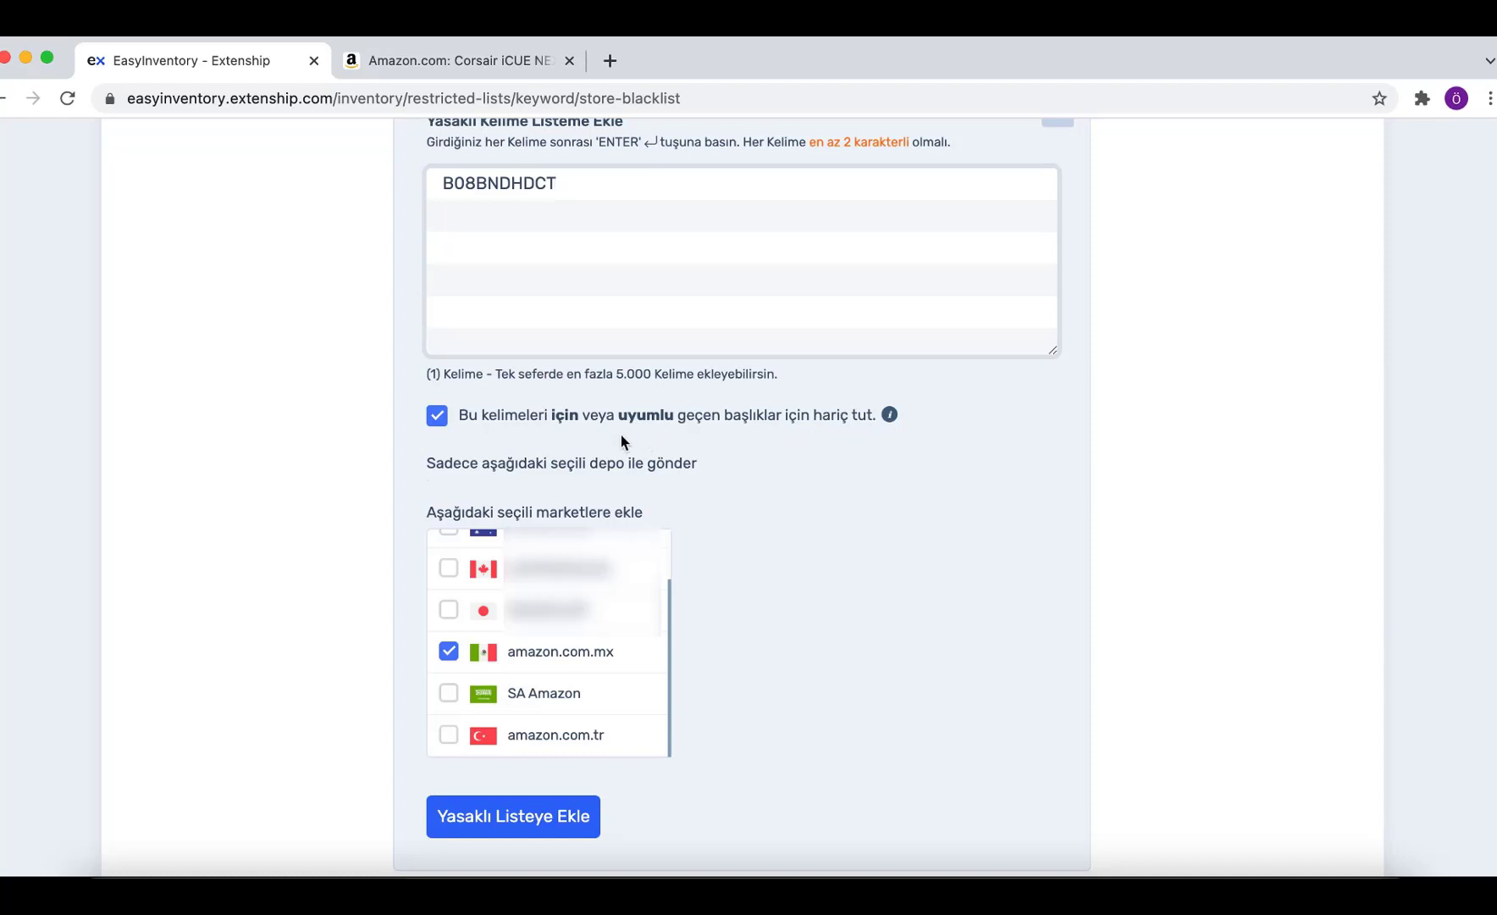
left_click(539, 824)
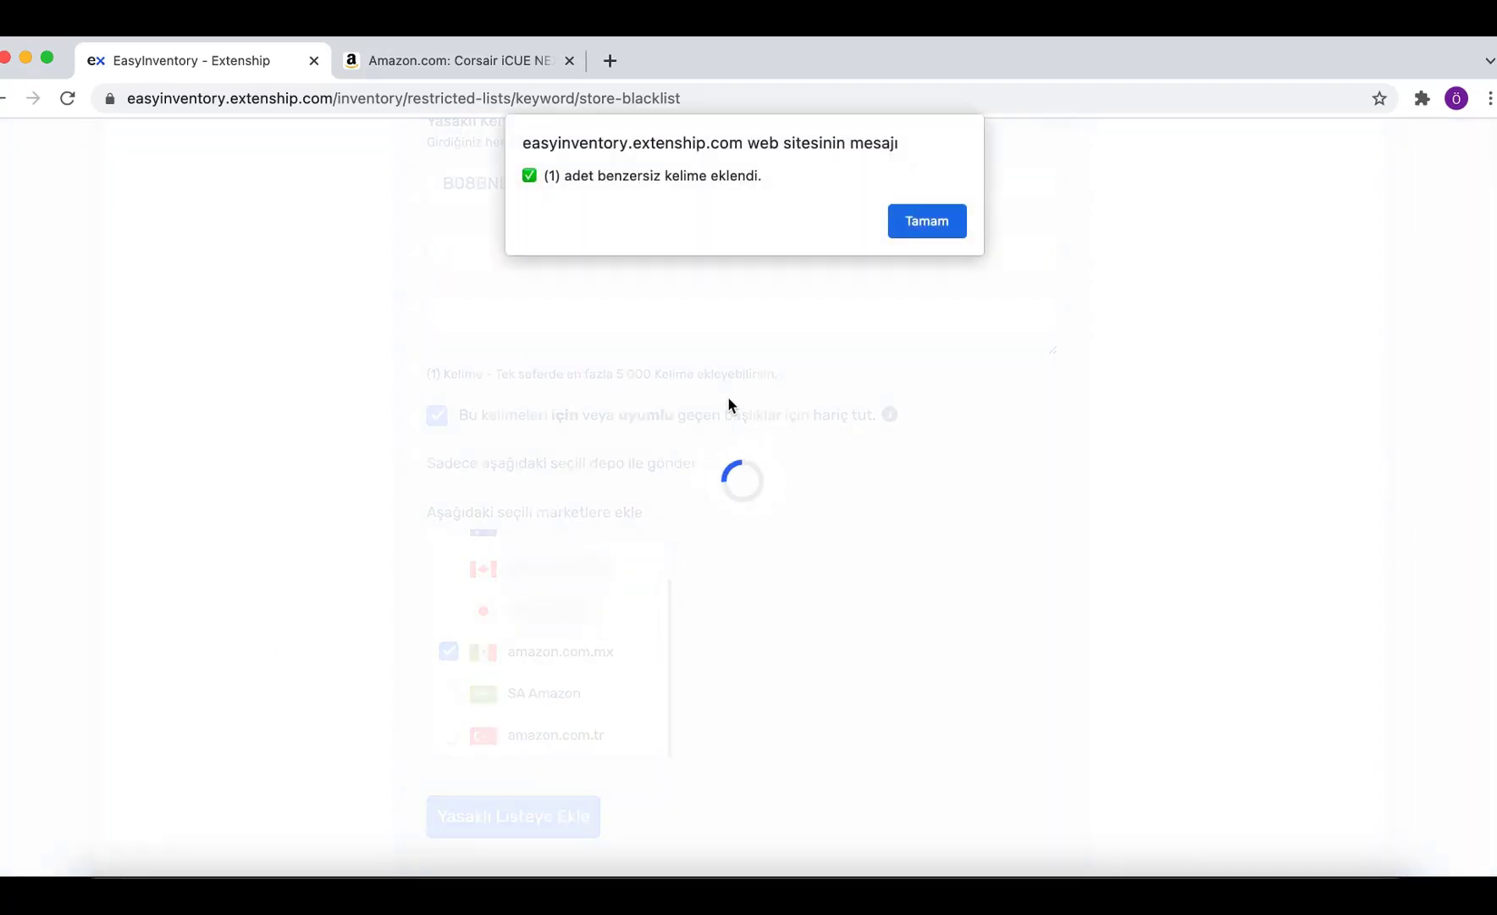
left_click(950, 218)
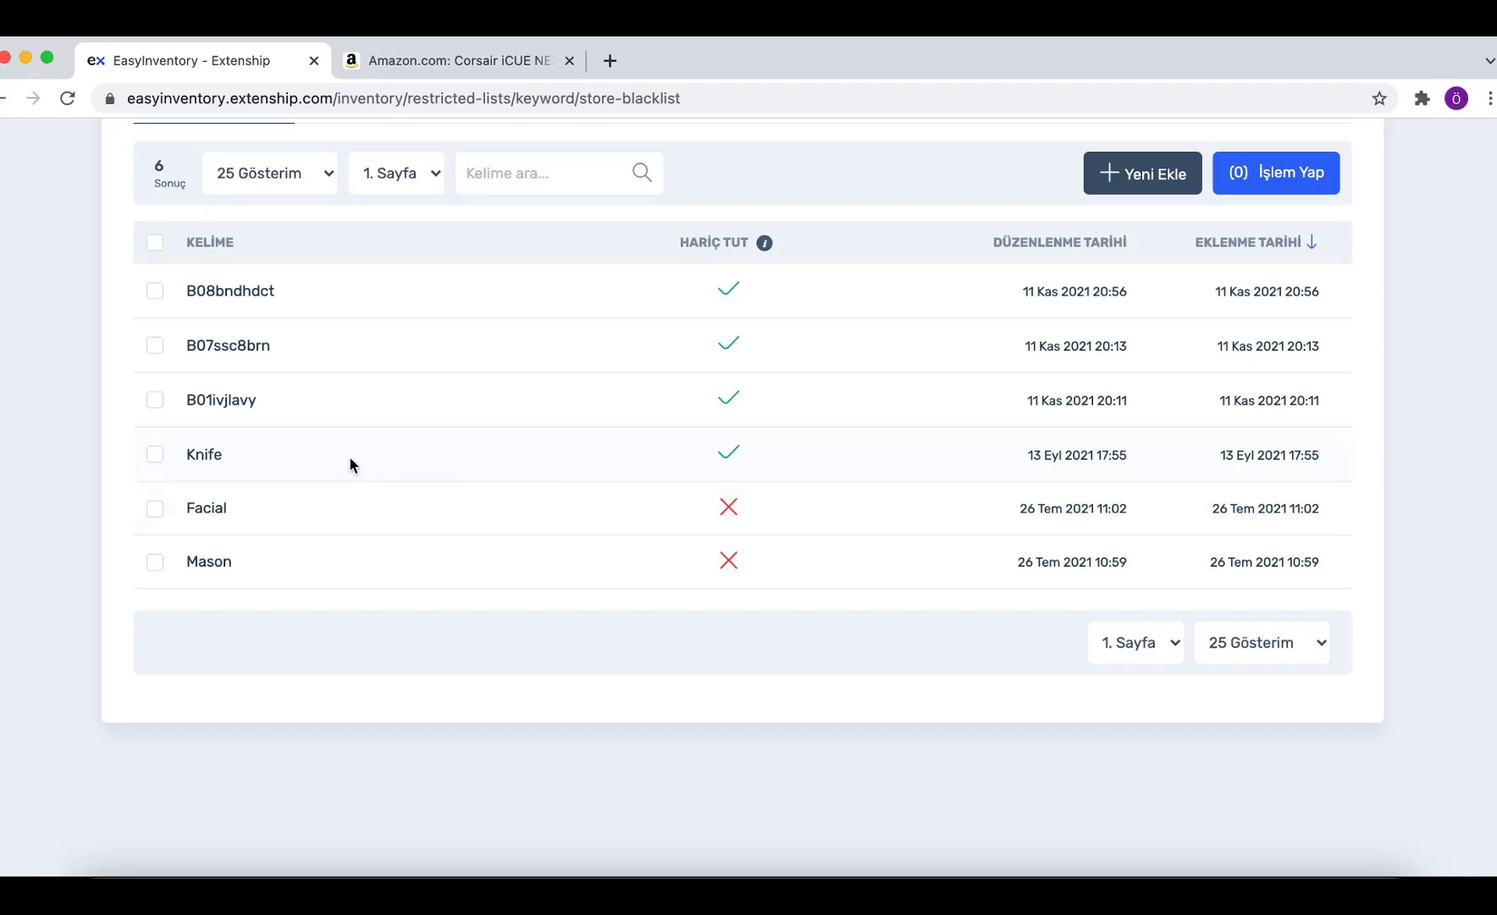
Review the keywords and their exclusion settings in the store's own banned list
scroll(349, 461, "up", 2)
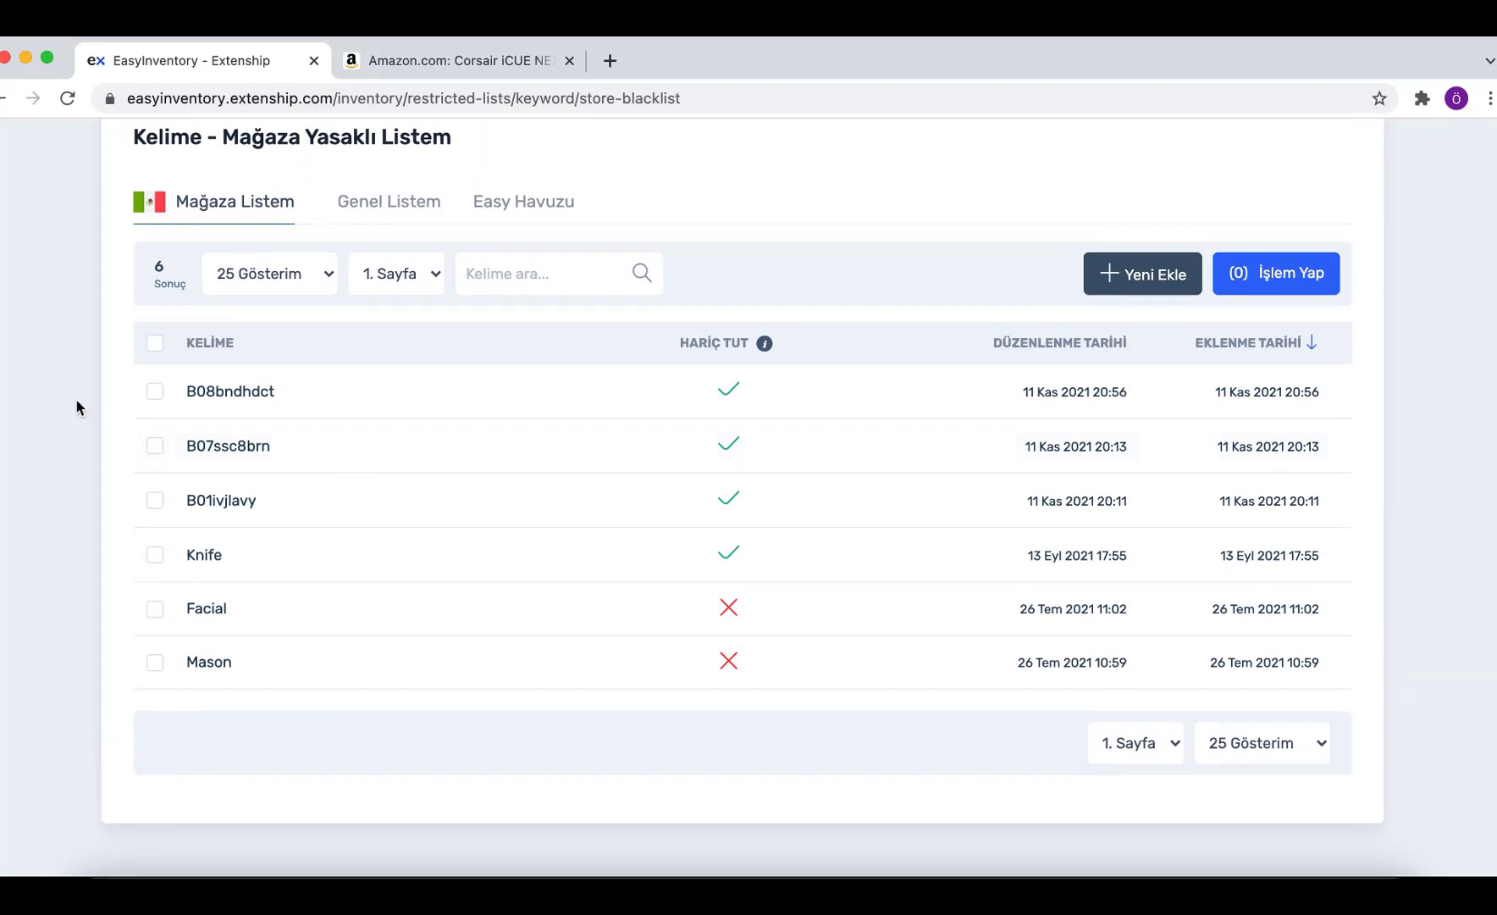
scroll(76, 408, "up", 1)
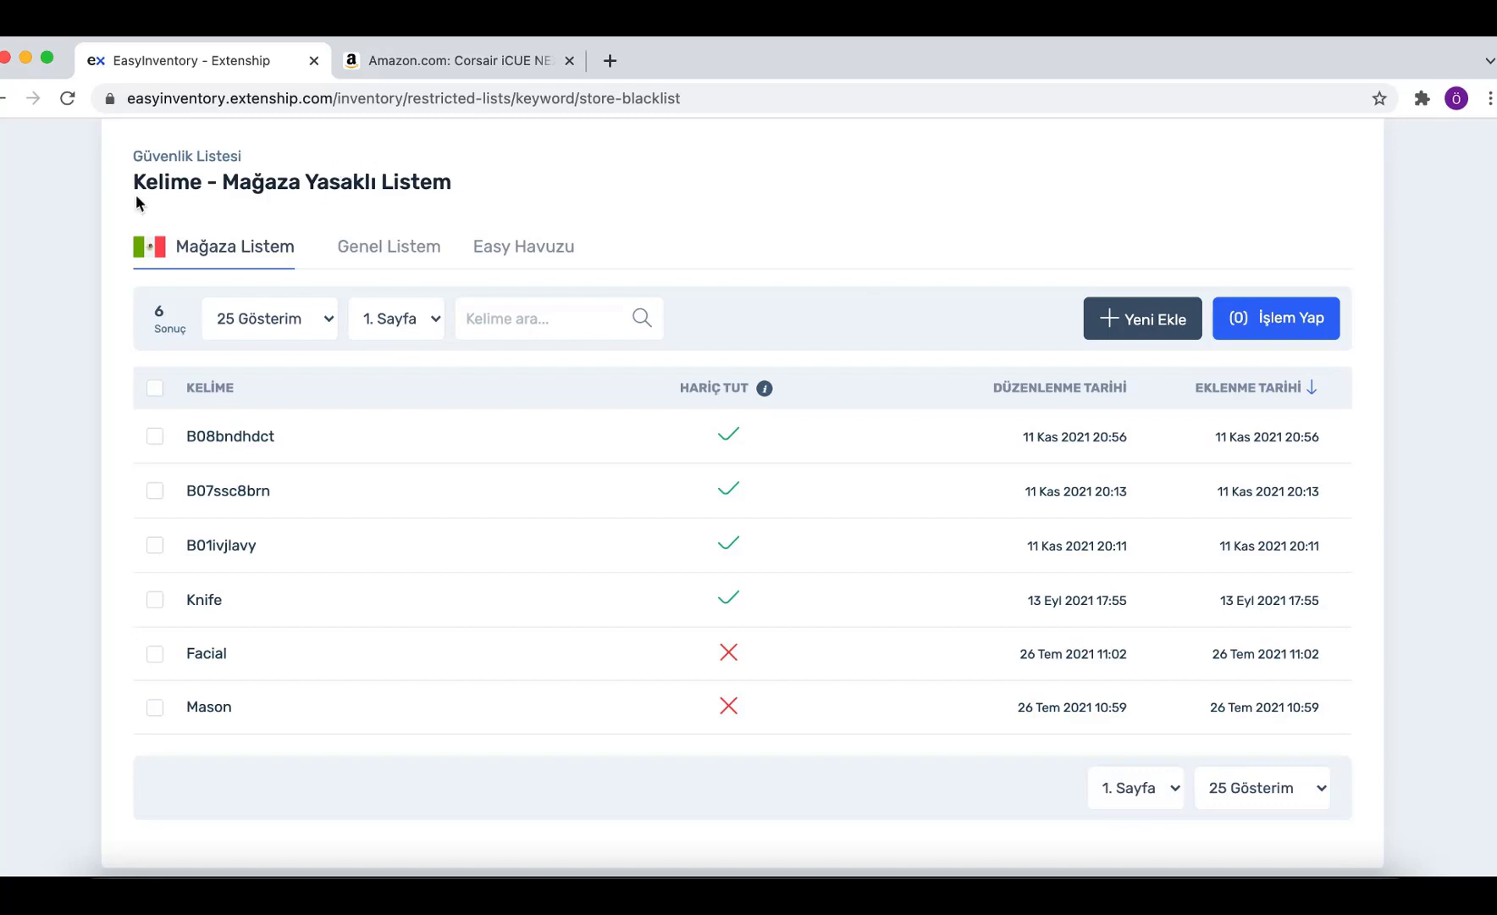
scroll(16, 336, "up", 2)
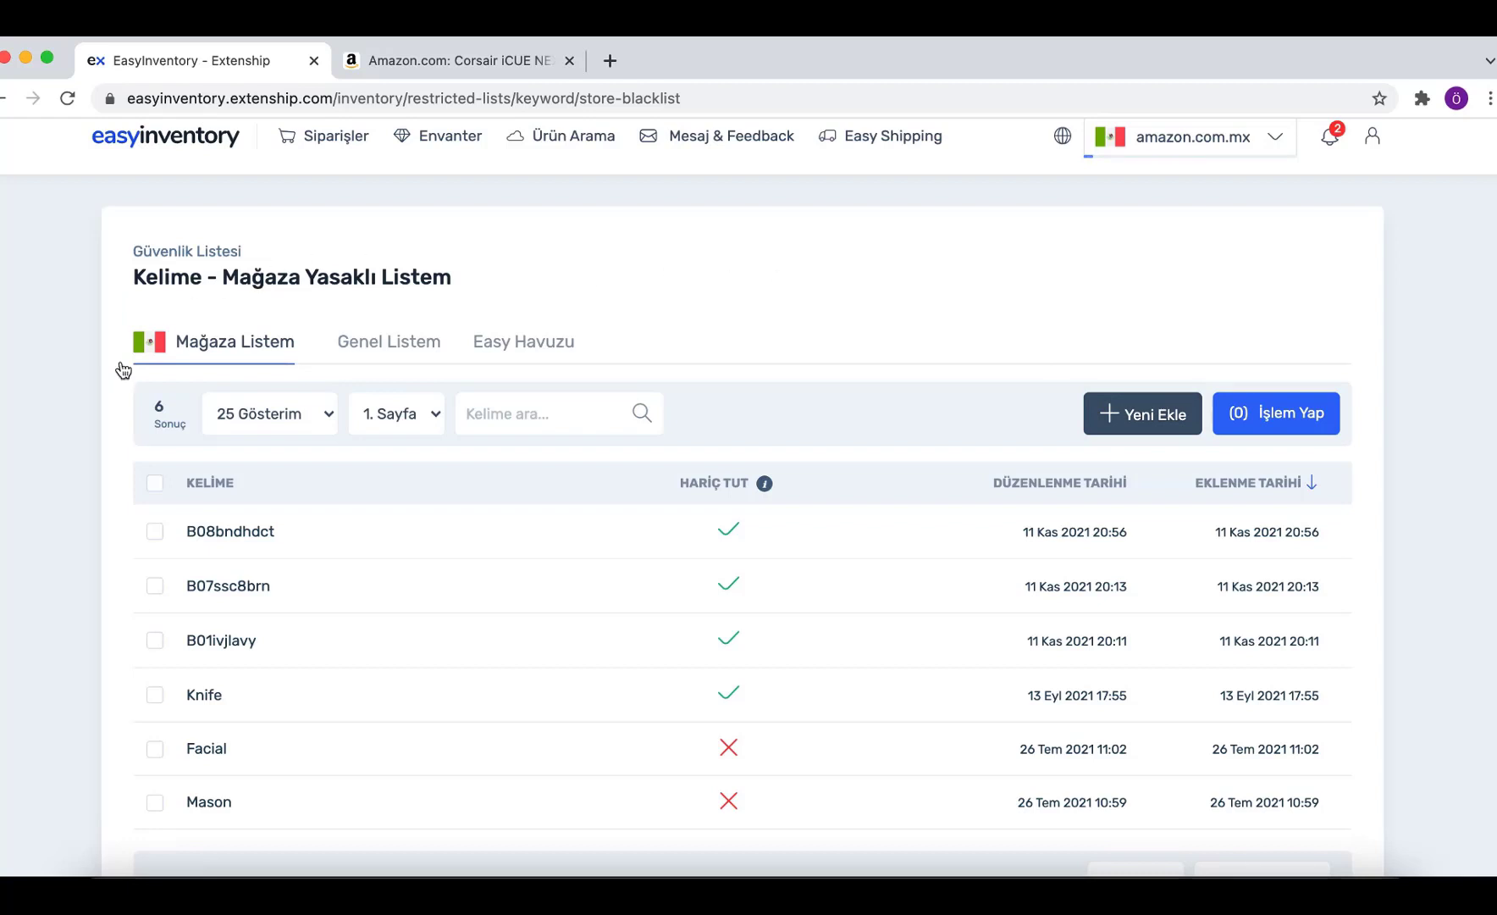
scroll(50, 618, "down", 2)
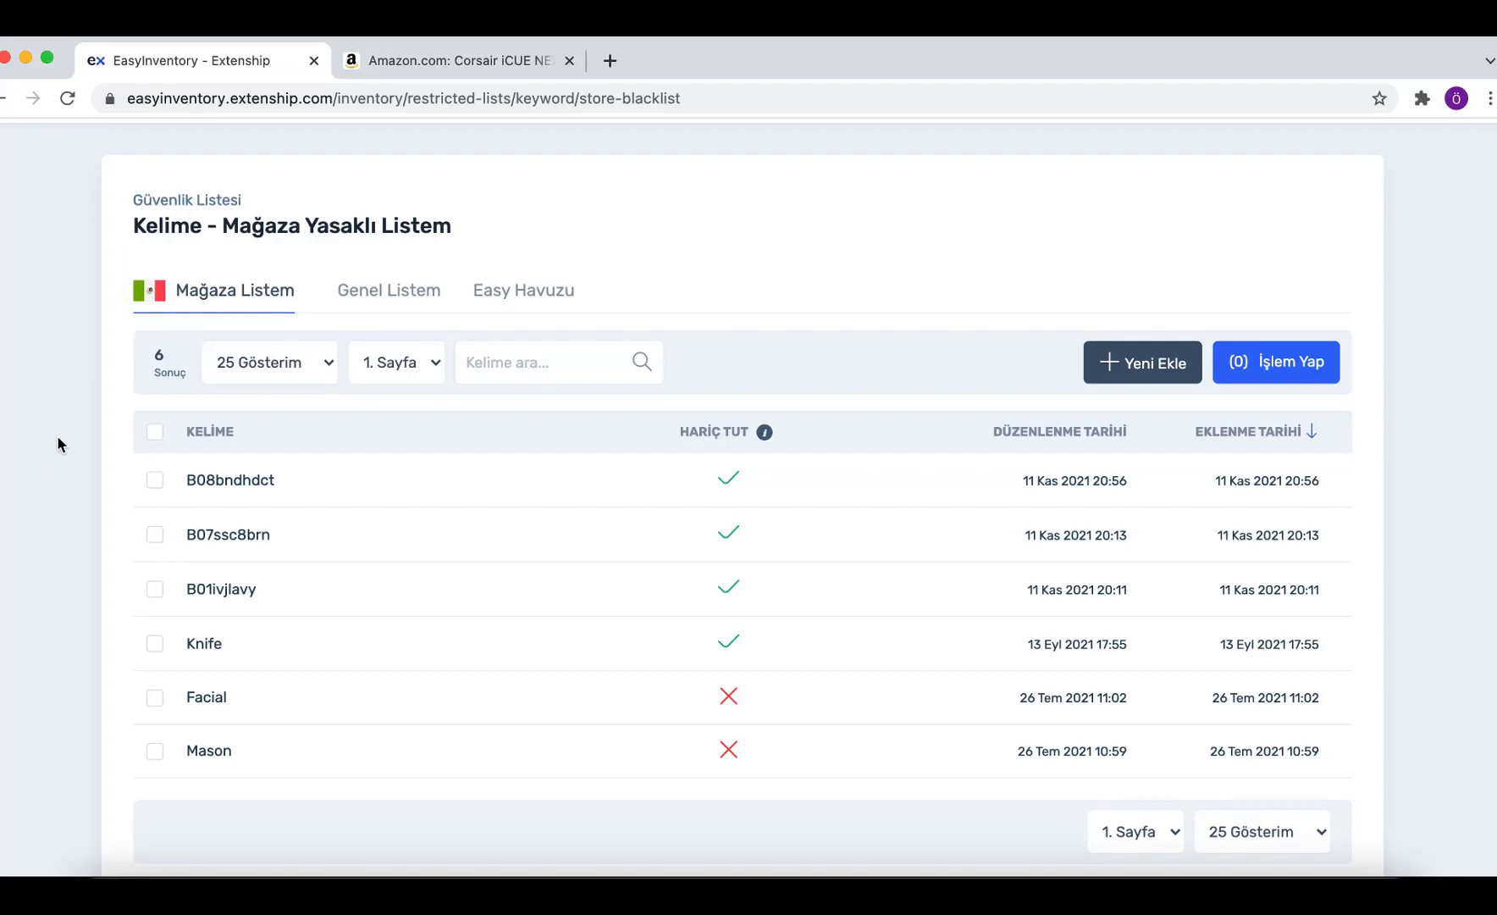
scroll(59, 430, "up", 1)
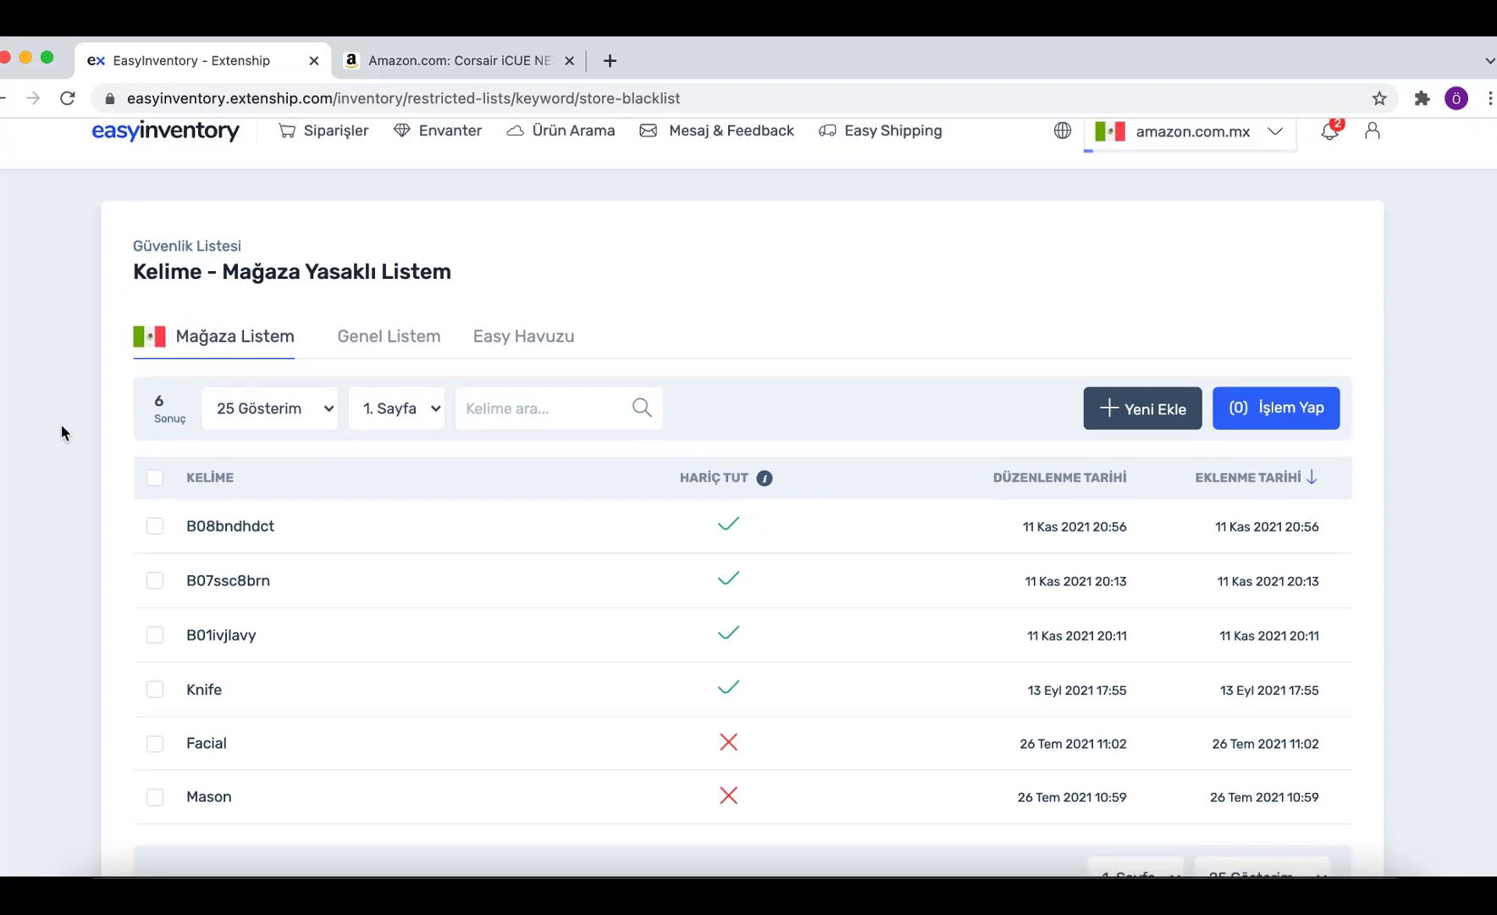
left_click(258, 341)
Open the general banned keyword list and examine its keywords and which stores use each one
mouse_move(384, 337)
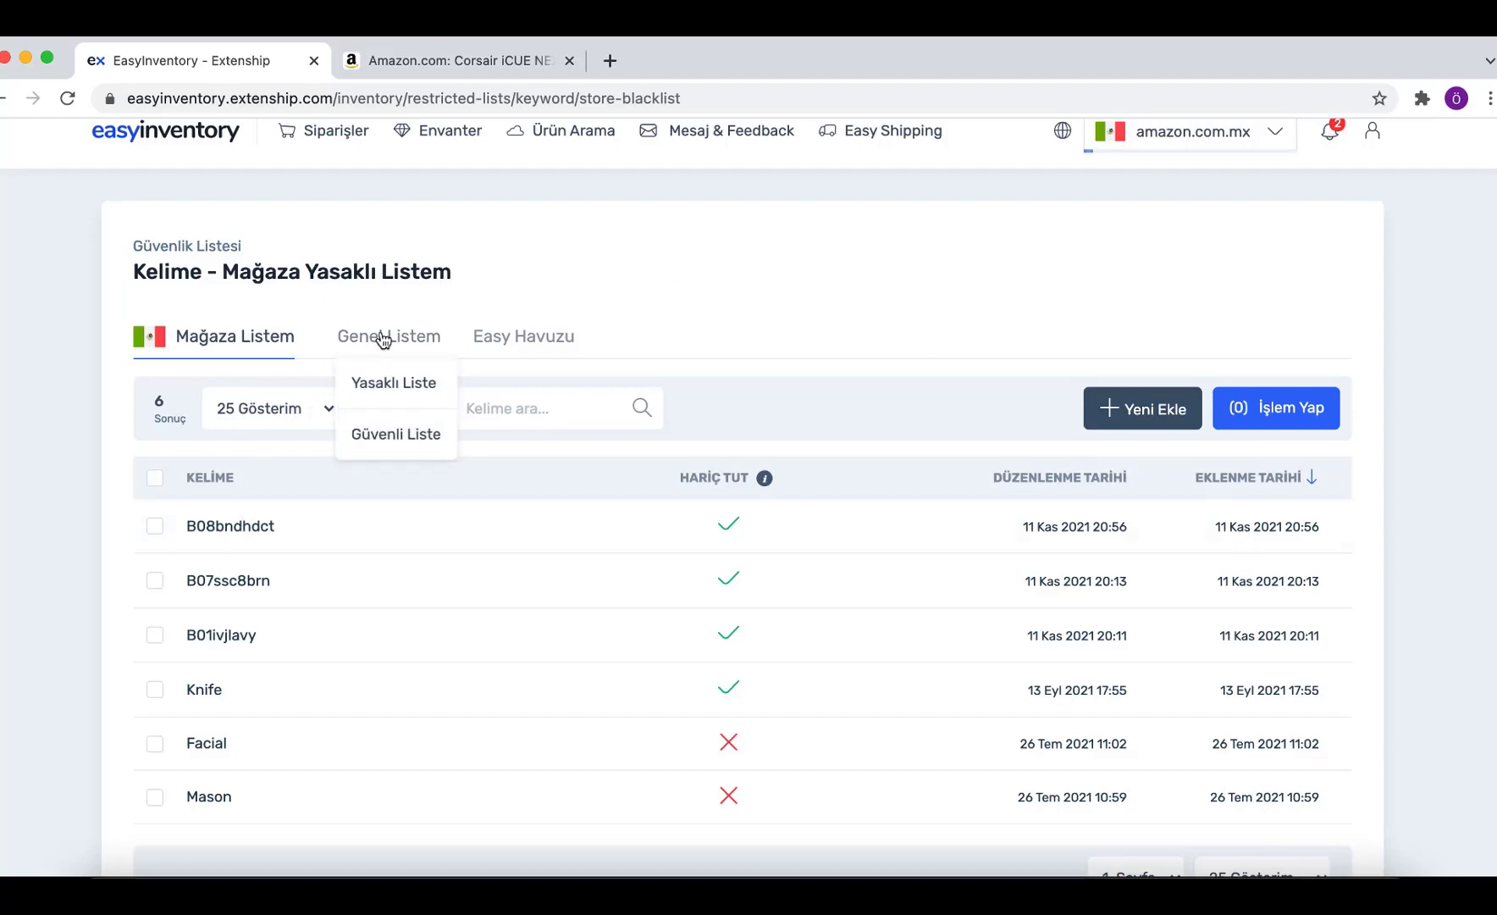
left_click(395, 384)
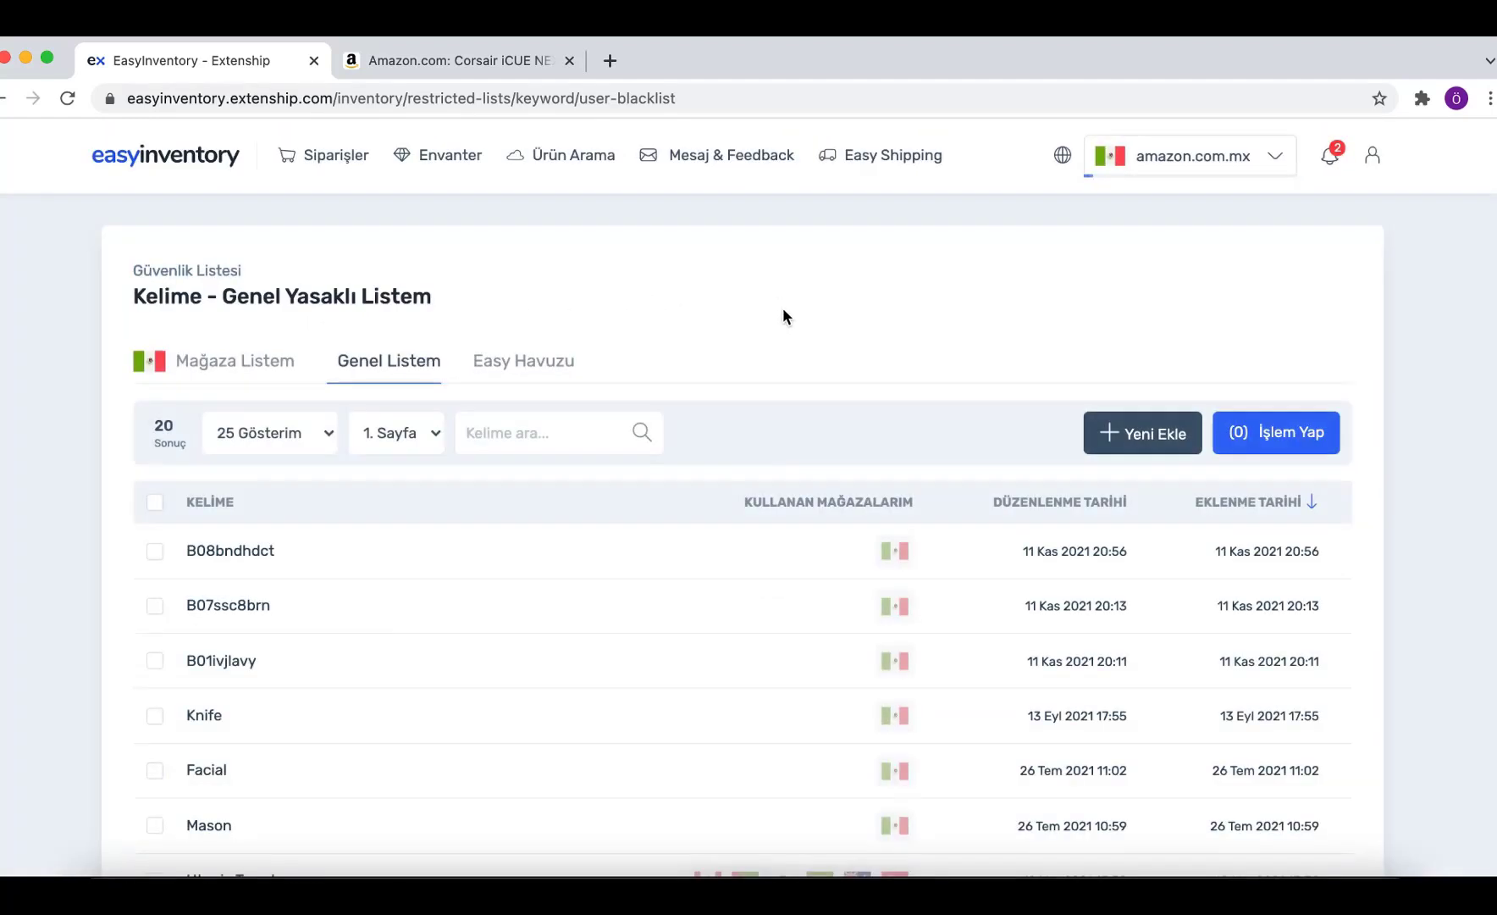
scroll(783, 312, "down", 1)
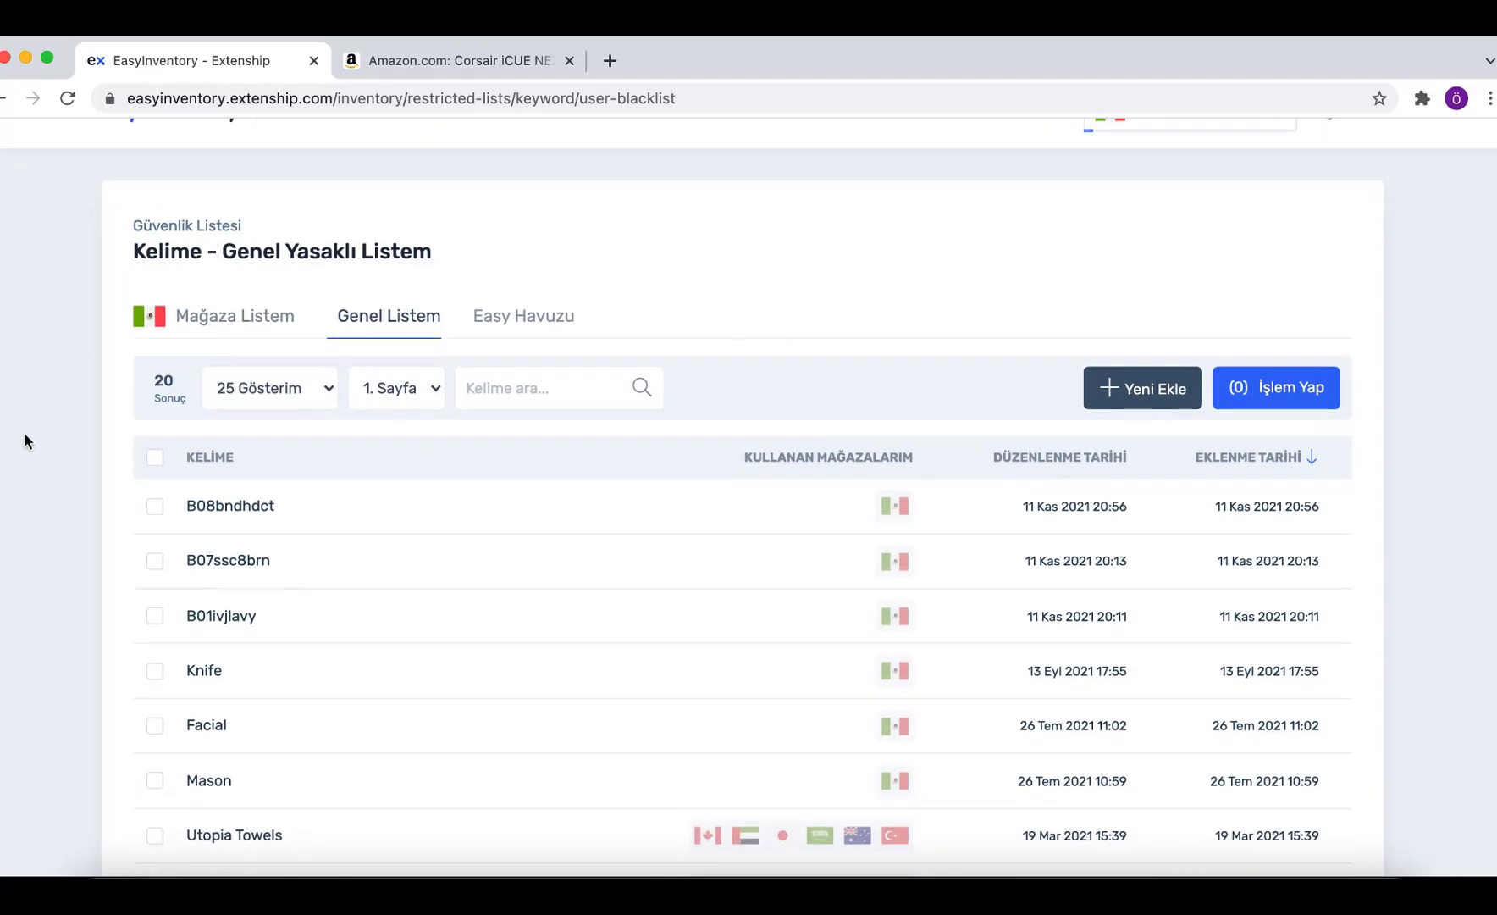
scroll(24, 434, "down", 8)
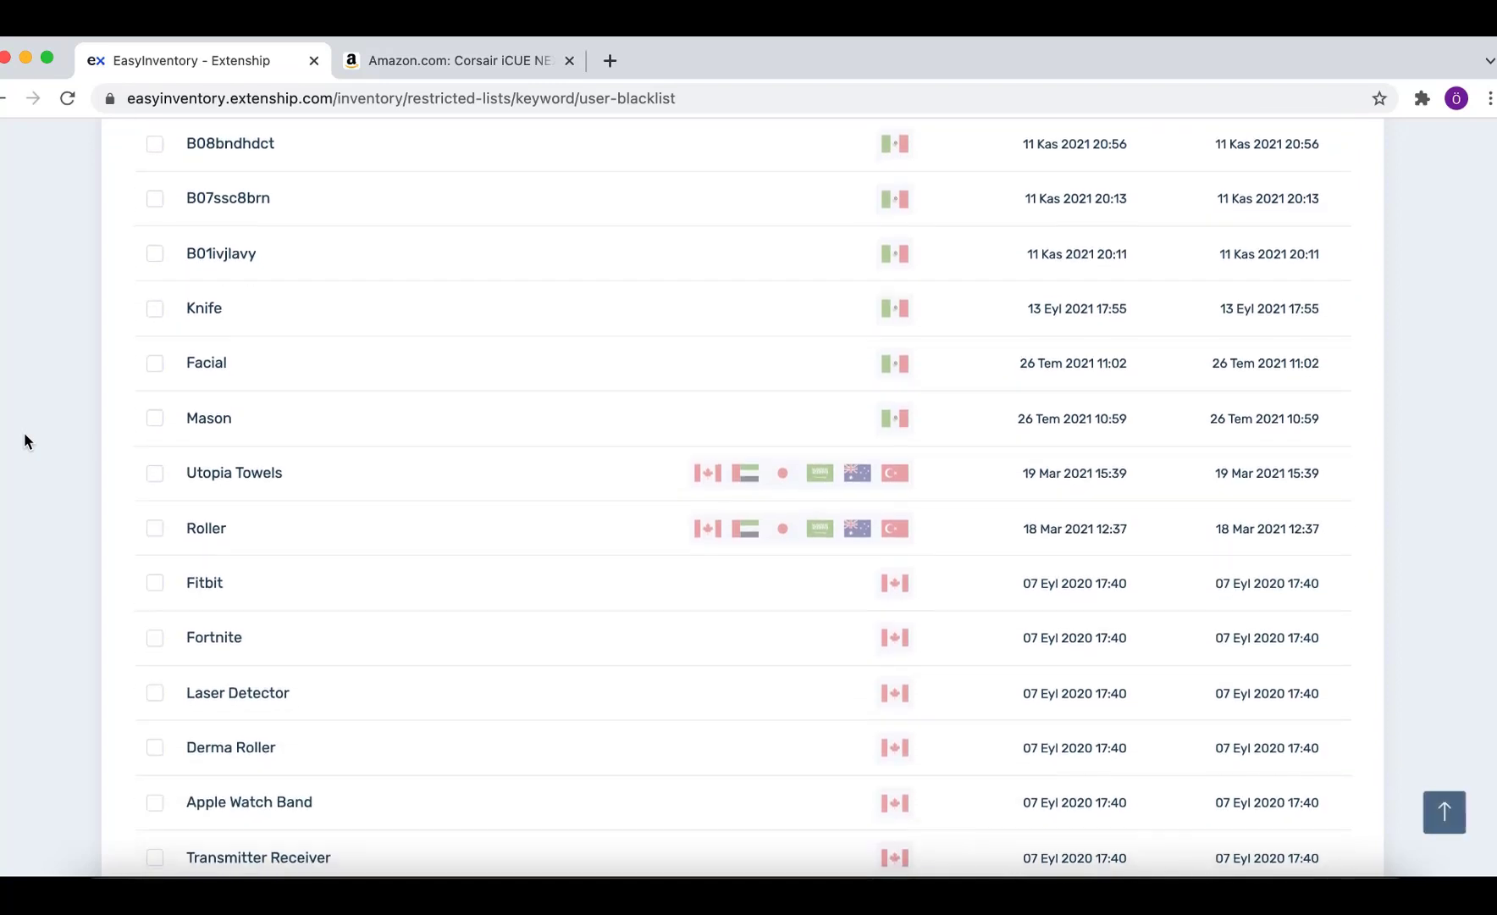
scroll(24, 434, "down", 3)
scroll(24, 434, "down", 4)
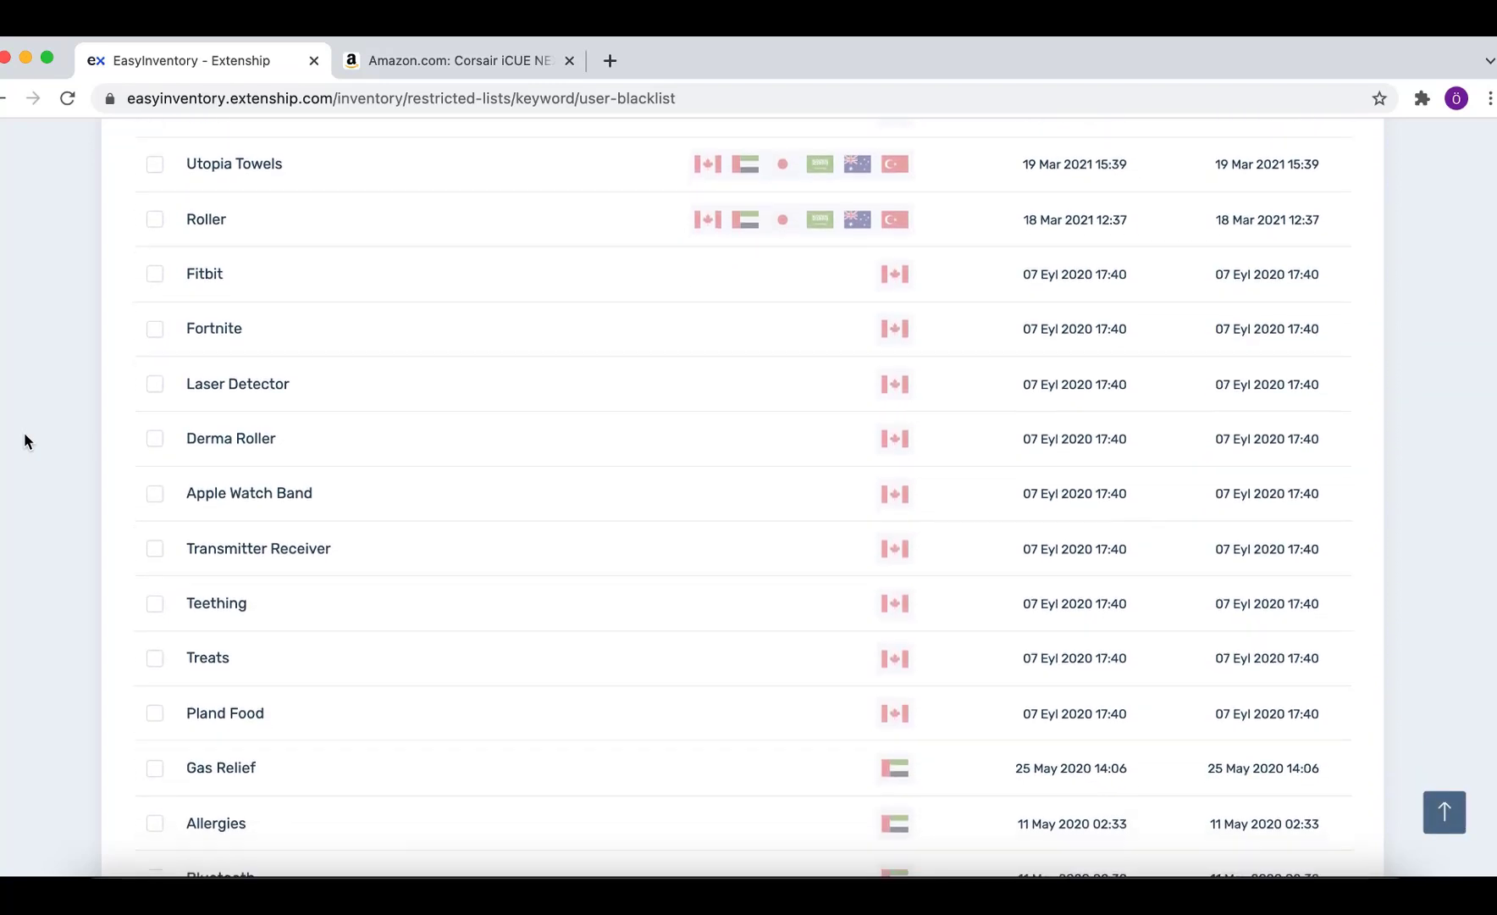
scroll(24, 434, "down", 4)
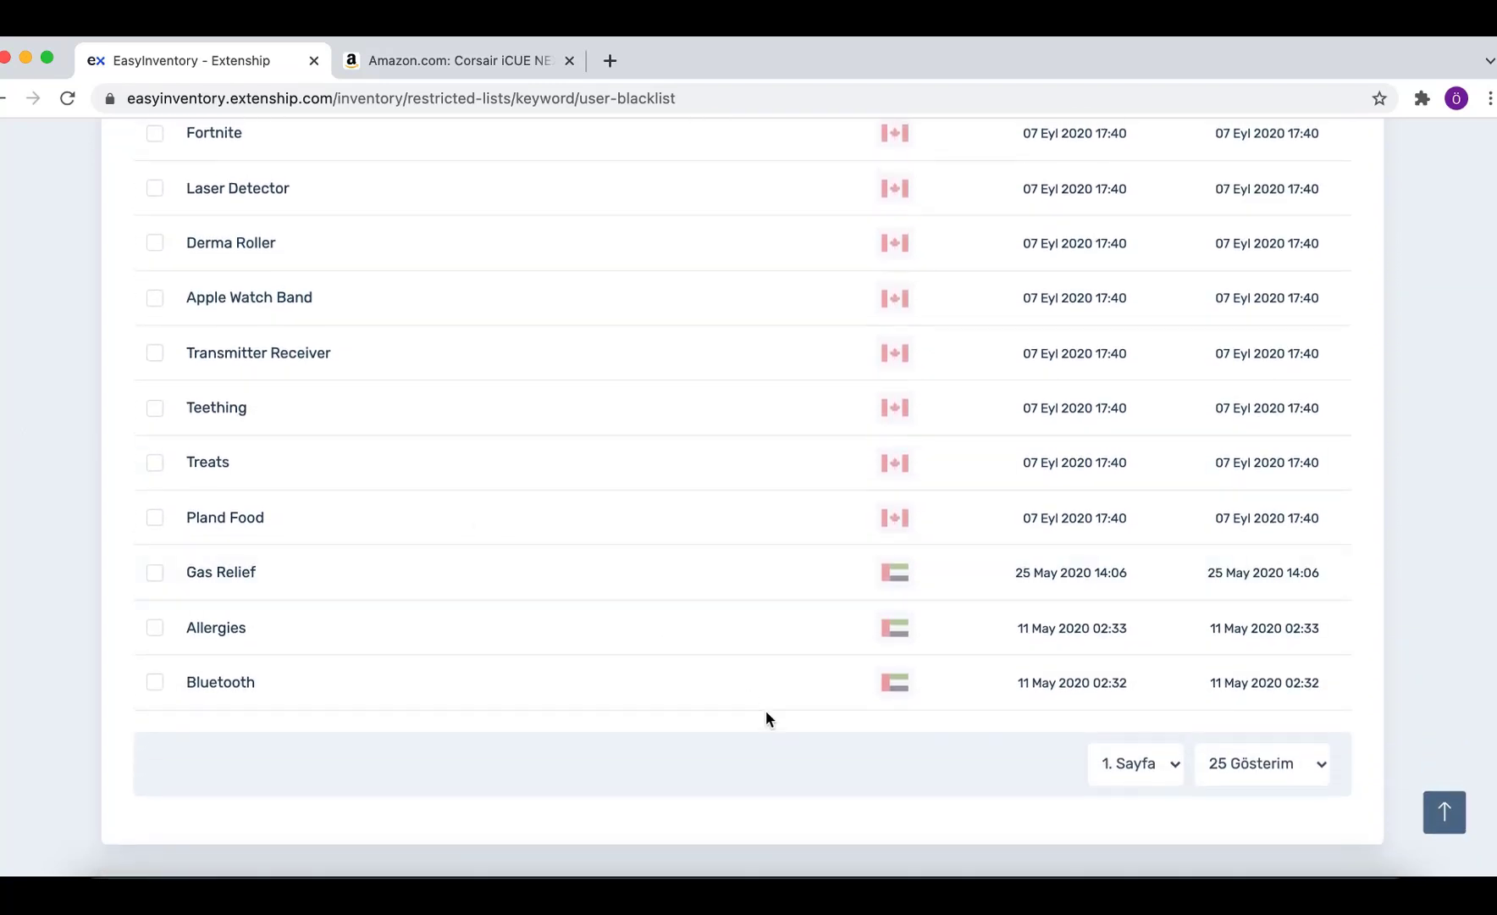
scroll(912, 669, "up", 3)
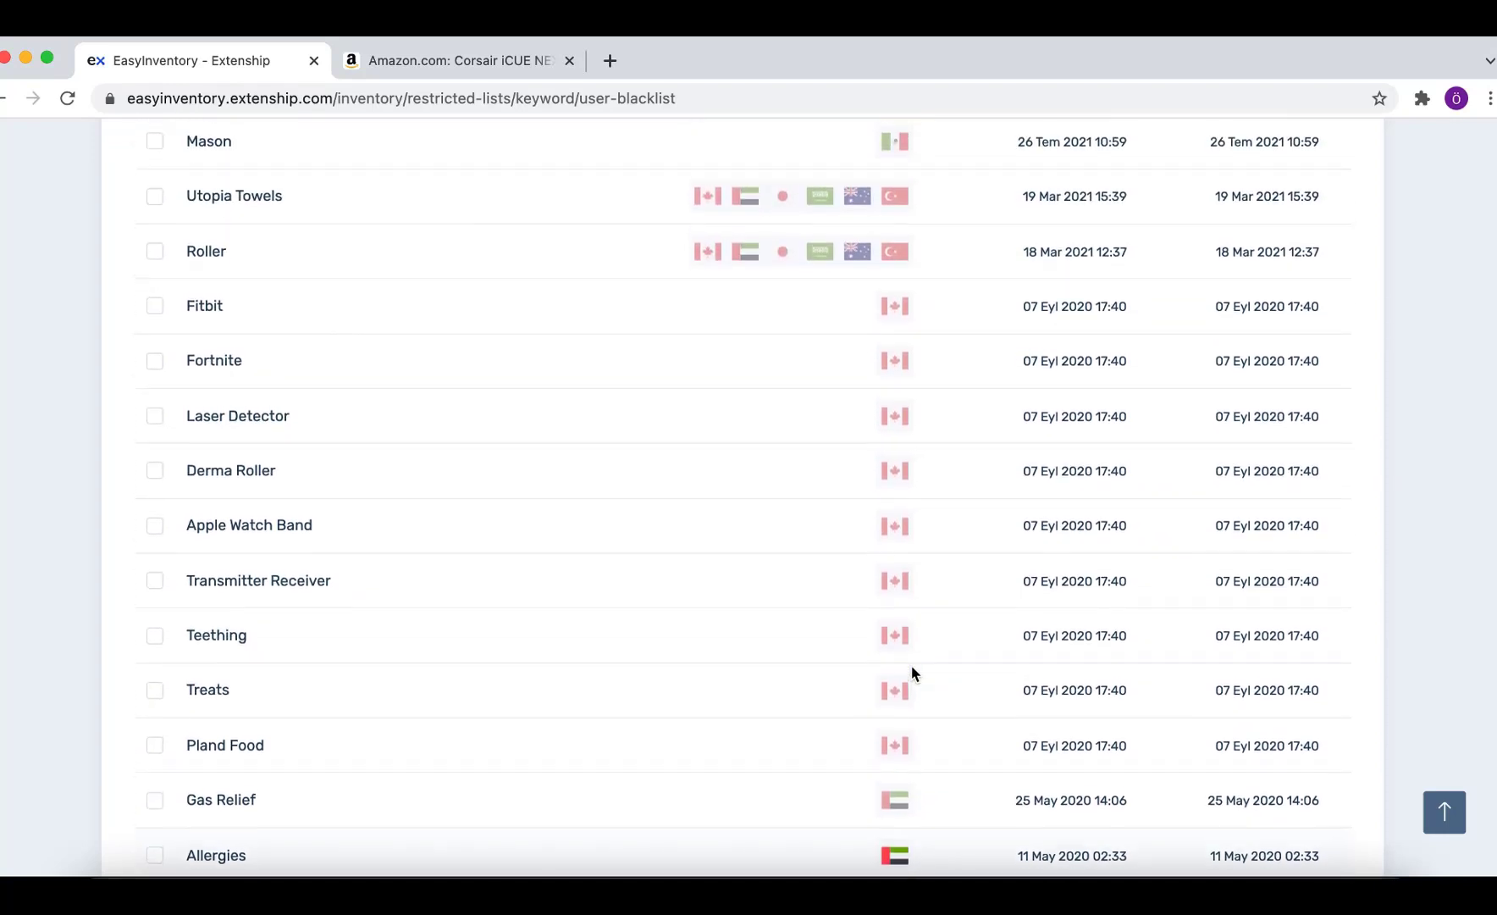
scroll(911, 668, "up", 4)
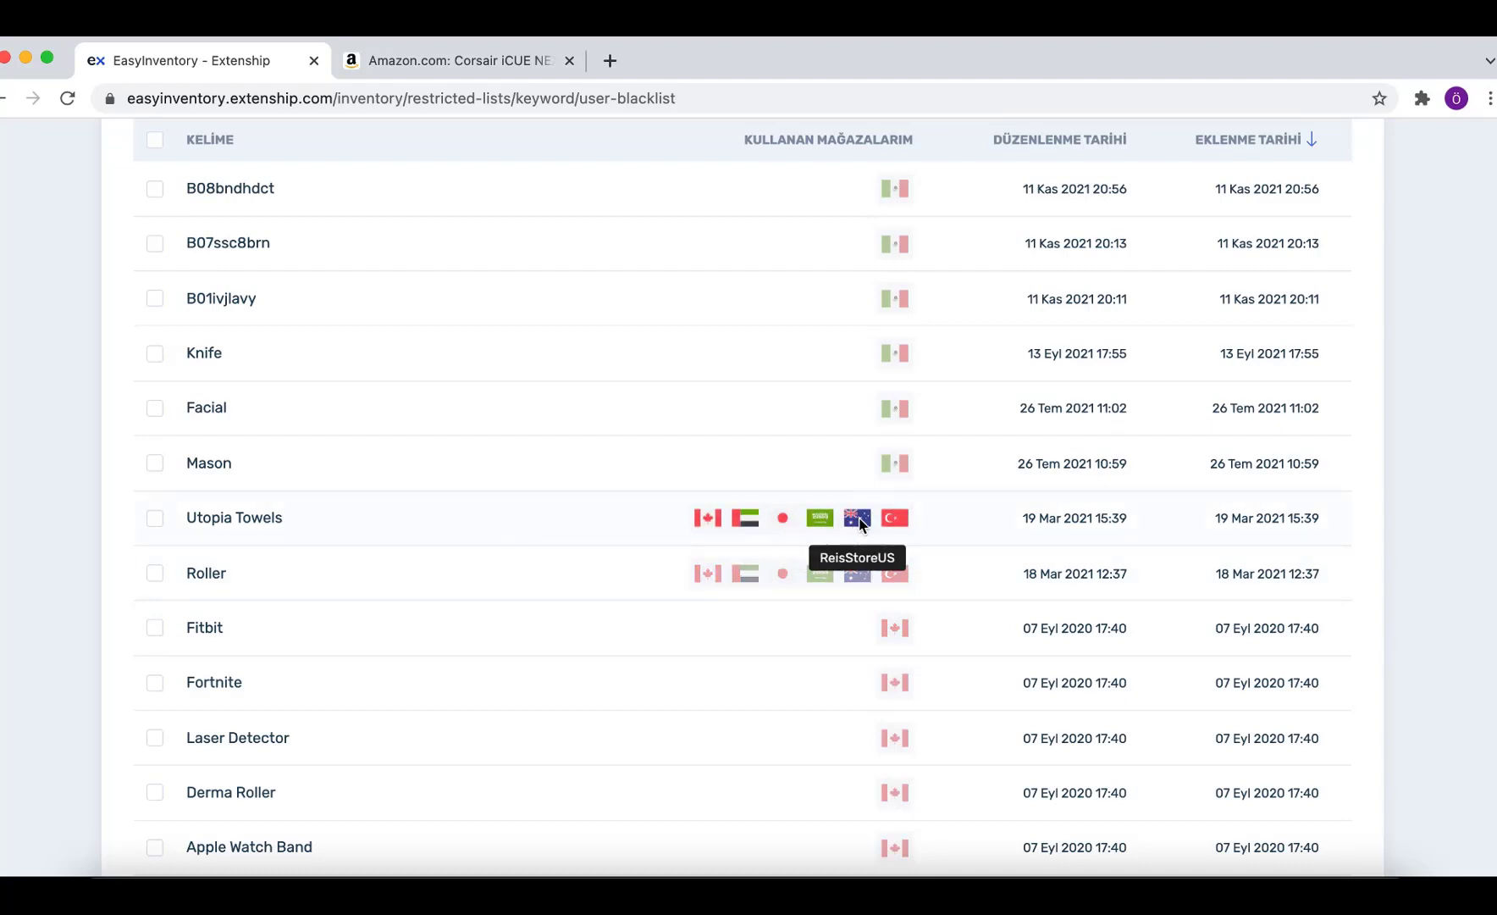
scroll(760, 449, "up", 3)
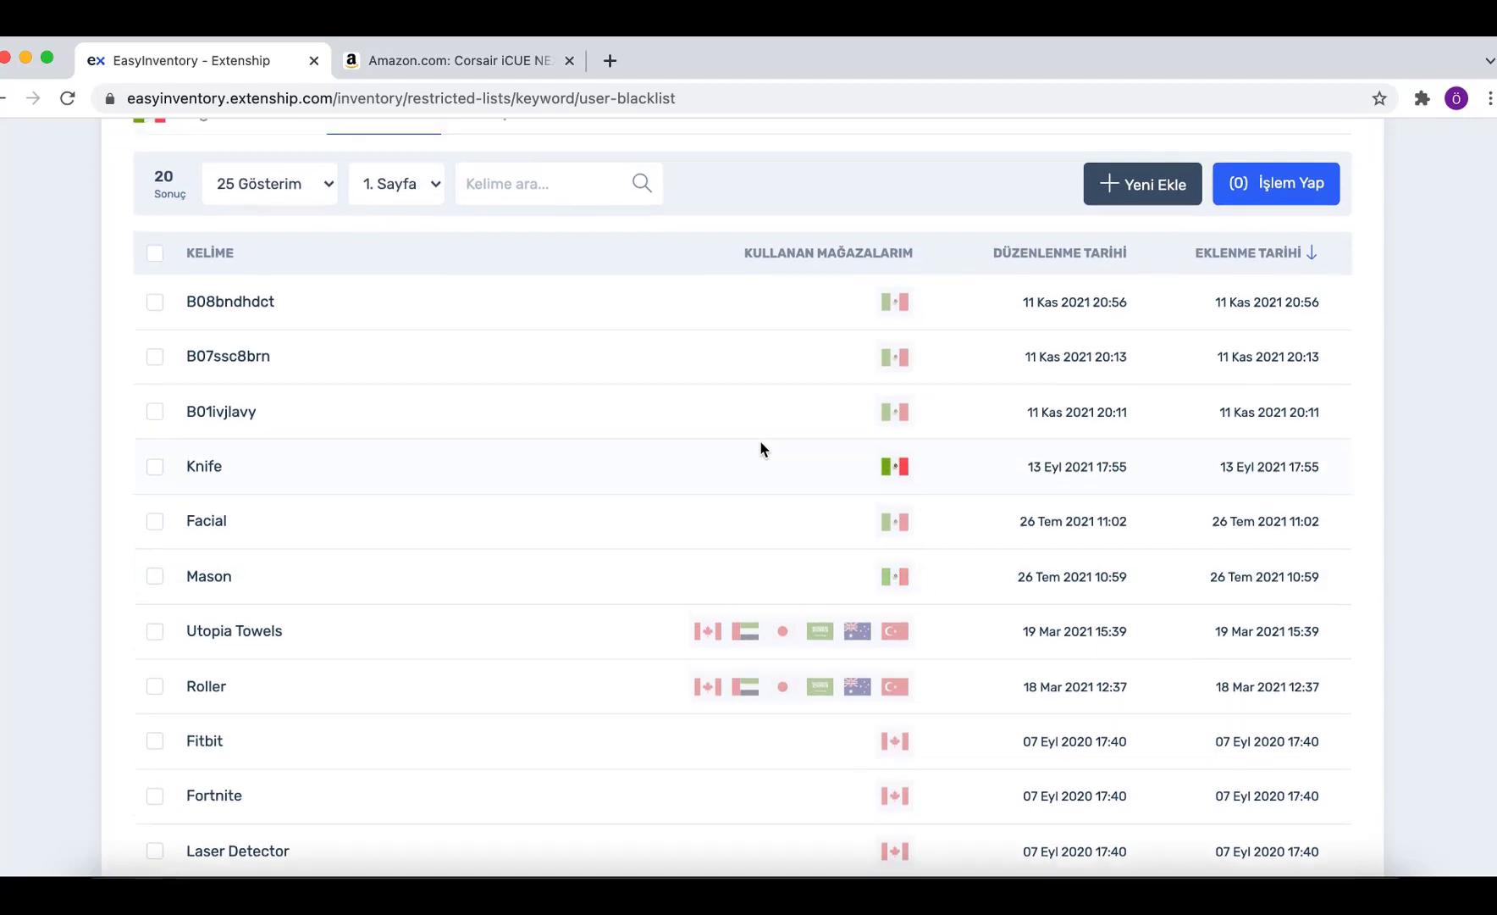
scroll(759, 449, "up", 1)
scroll(760, 449, "up", 2)
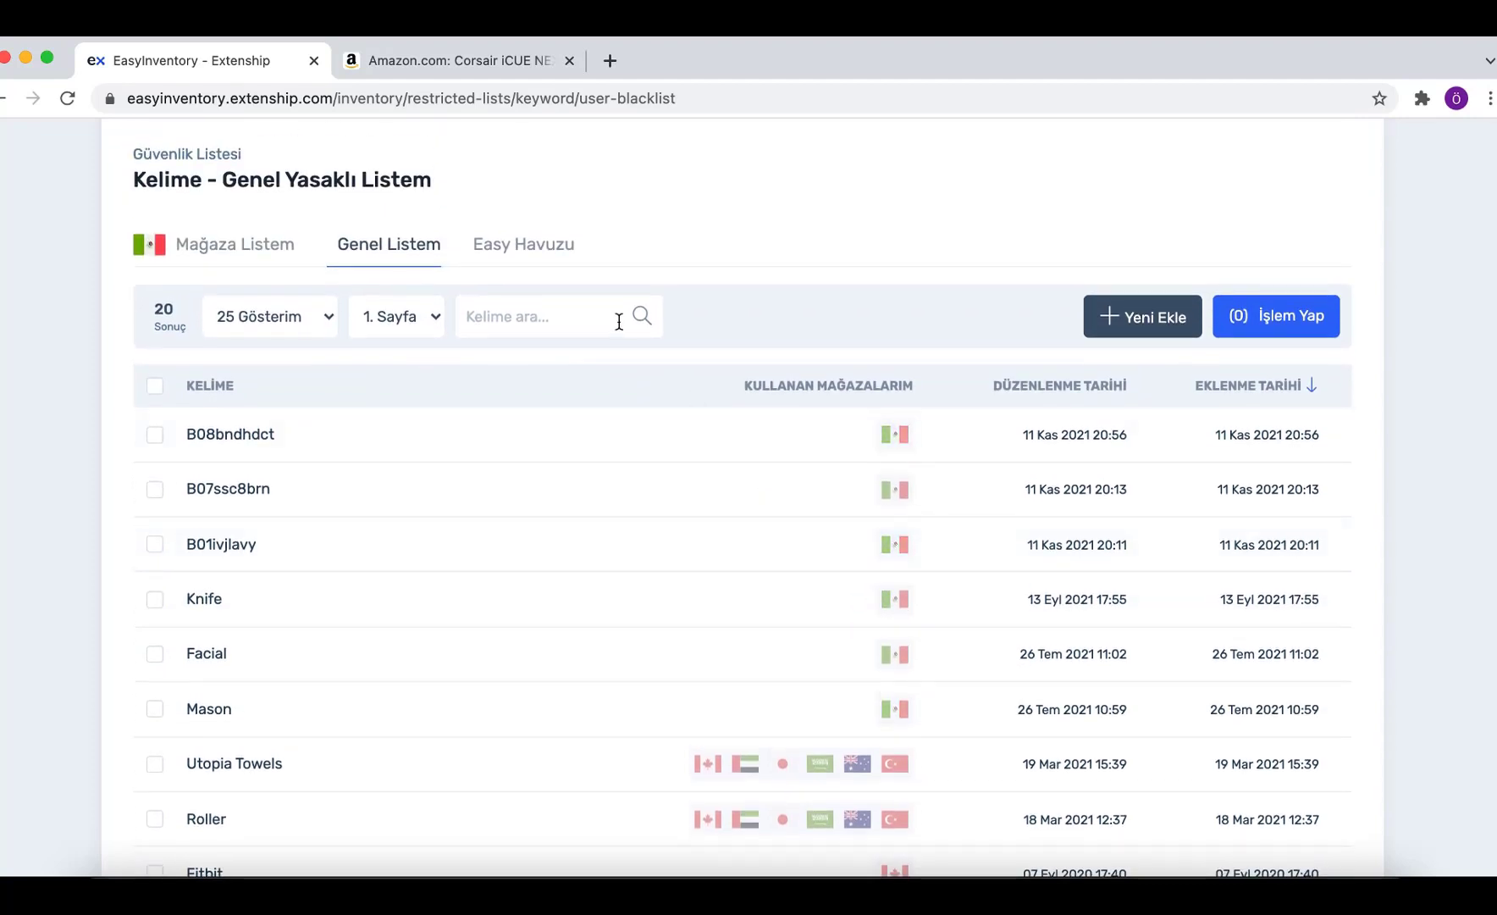
left_click(389, 254)
scroll(715, 200, "up", 1)
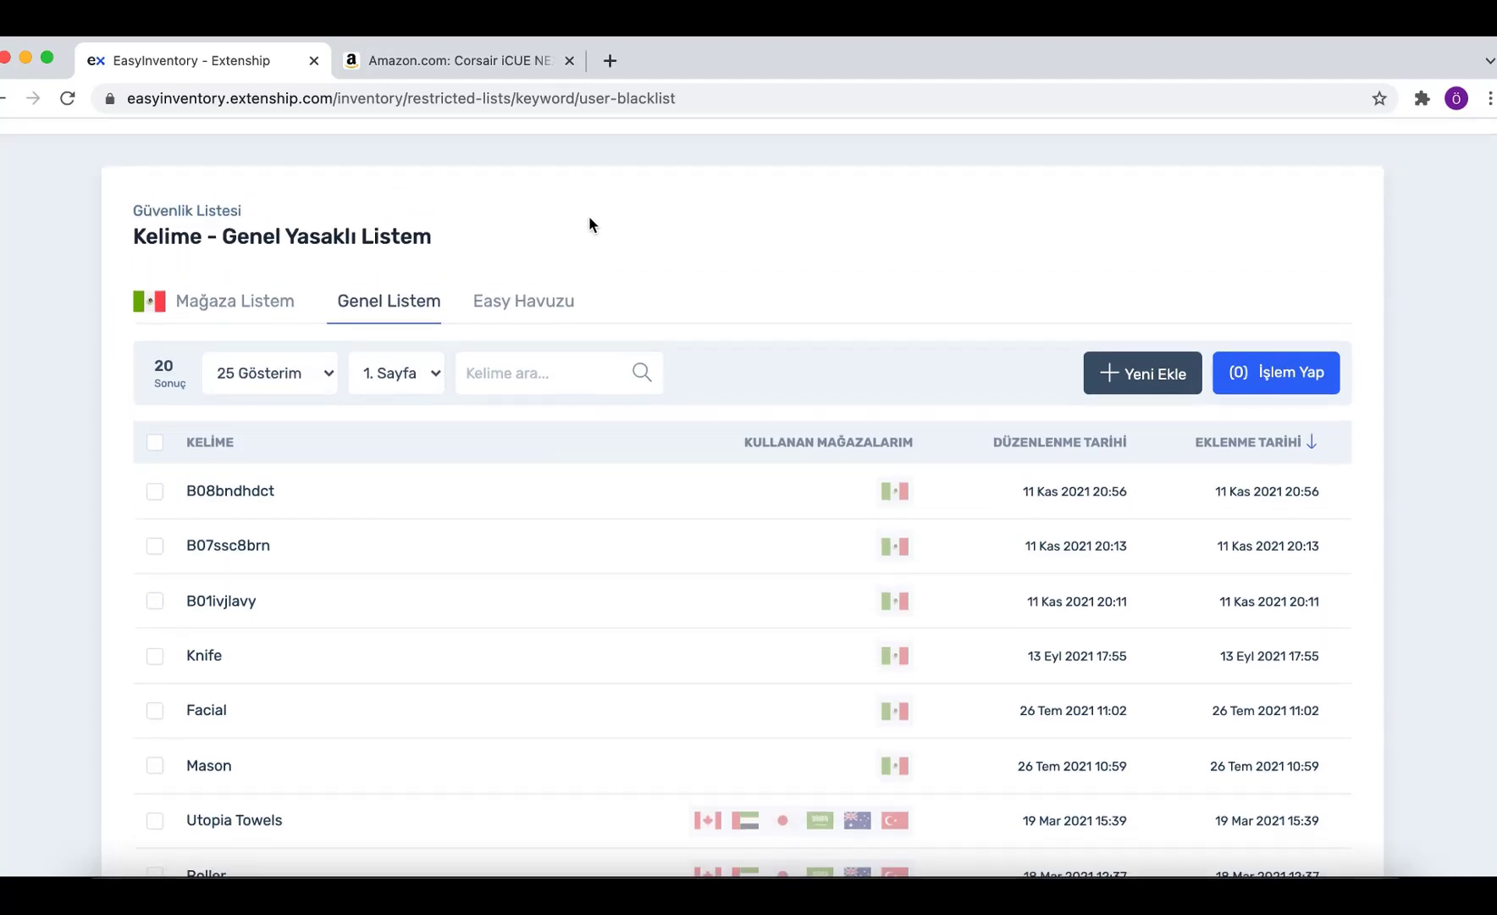
Open the shared Easy Havuzu keyword pool and look through its keywords, store usage and usage scores
left_click(526, 302)
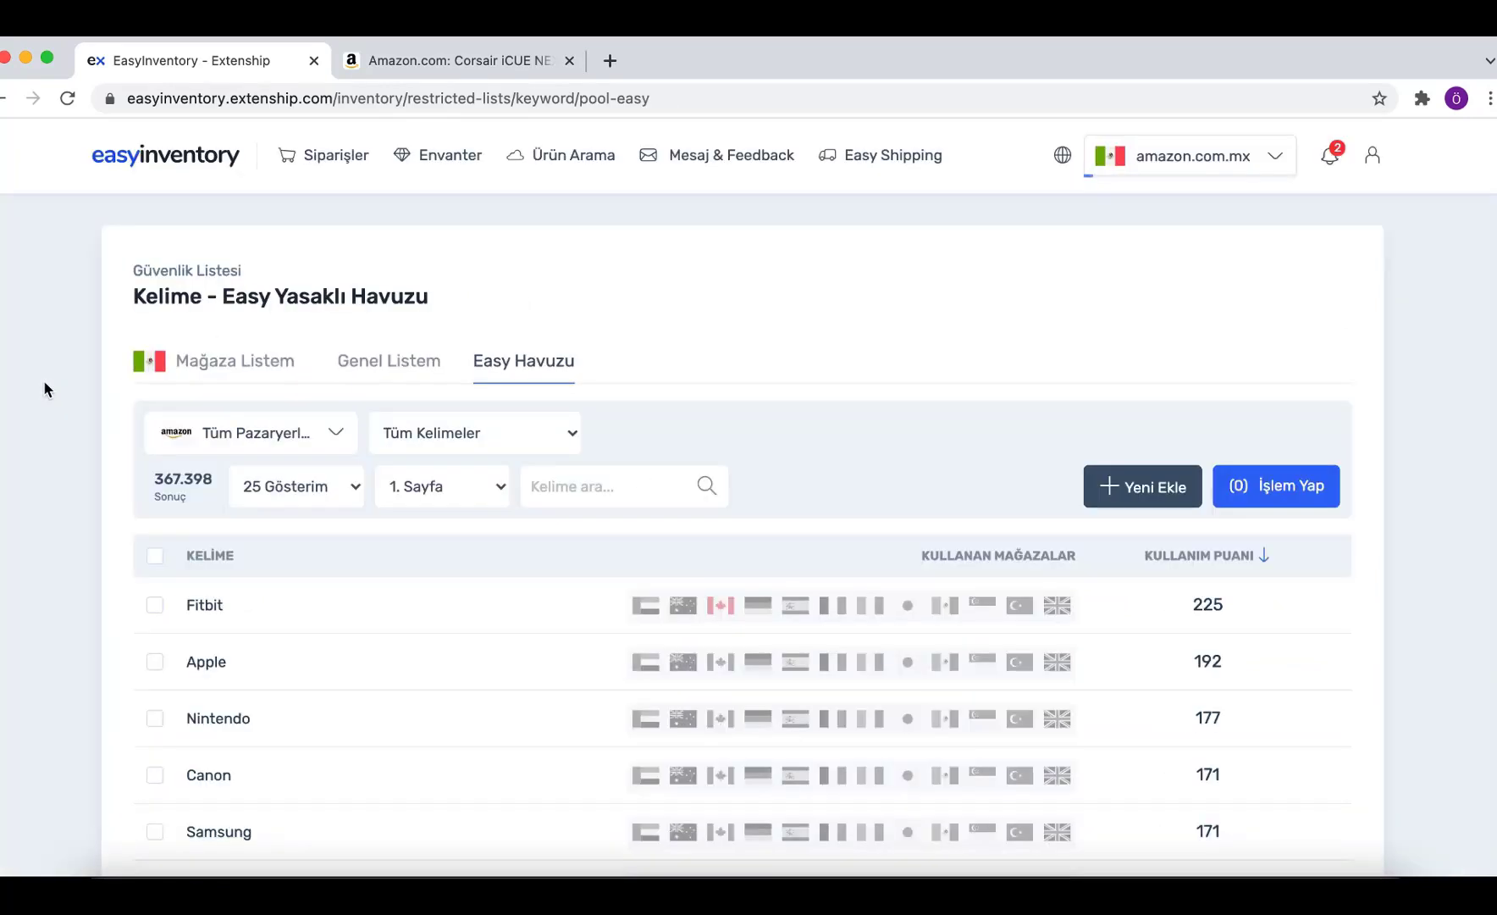
scroll(43, 390, "down", 3)
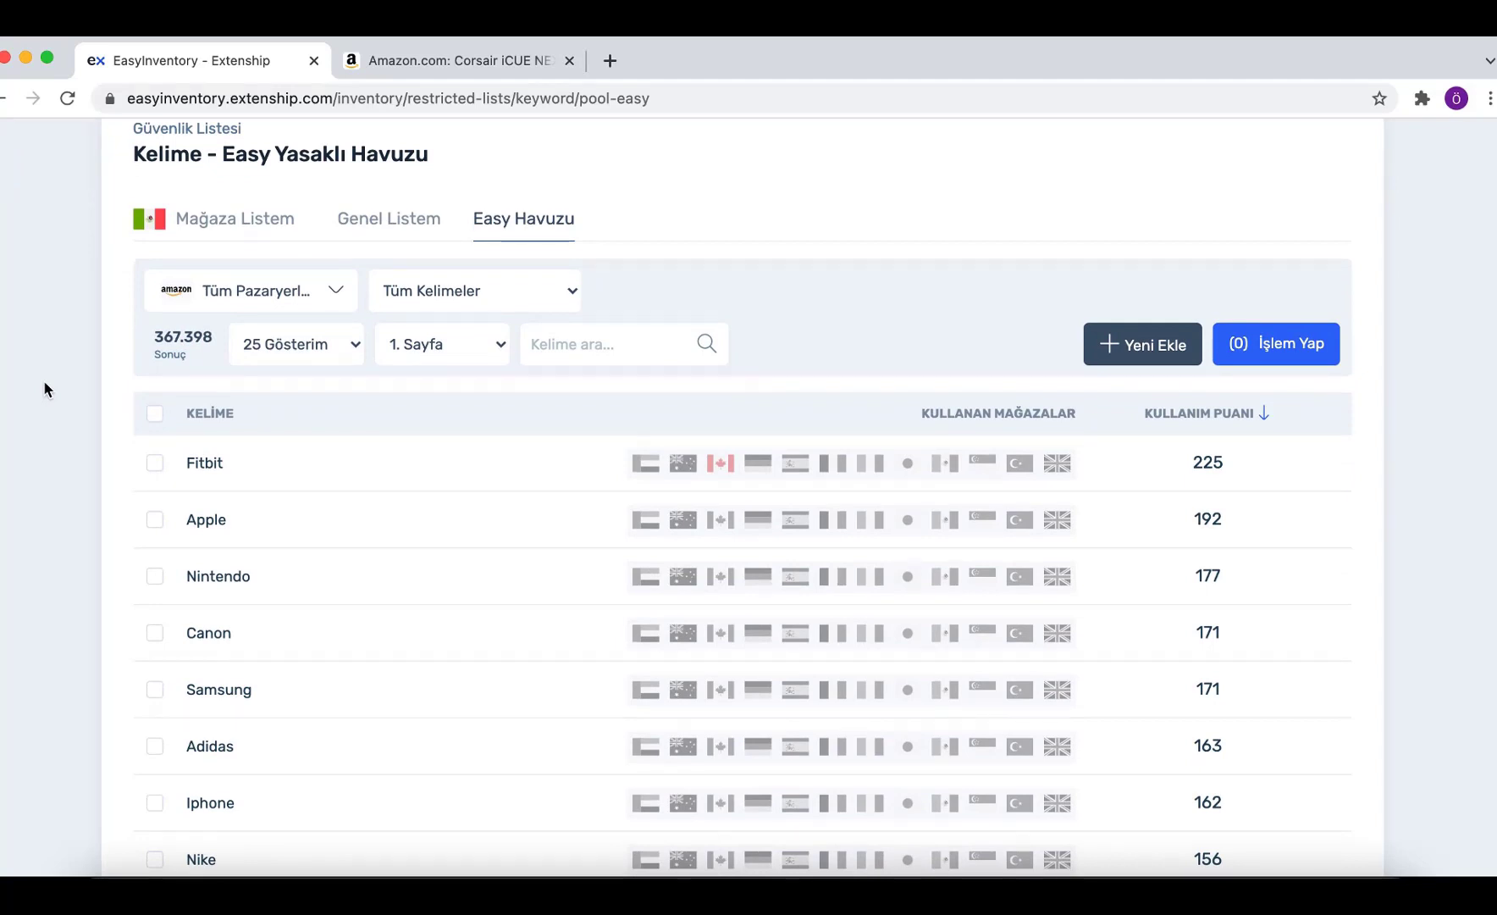
scroll(50, 433, "down", 1)
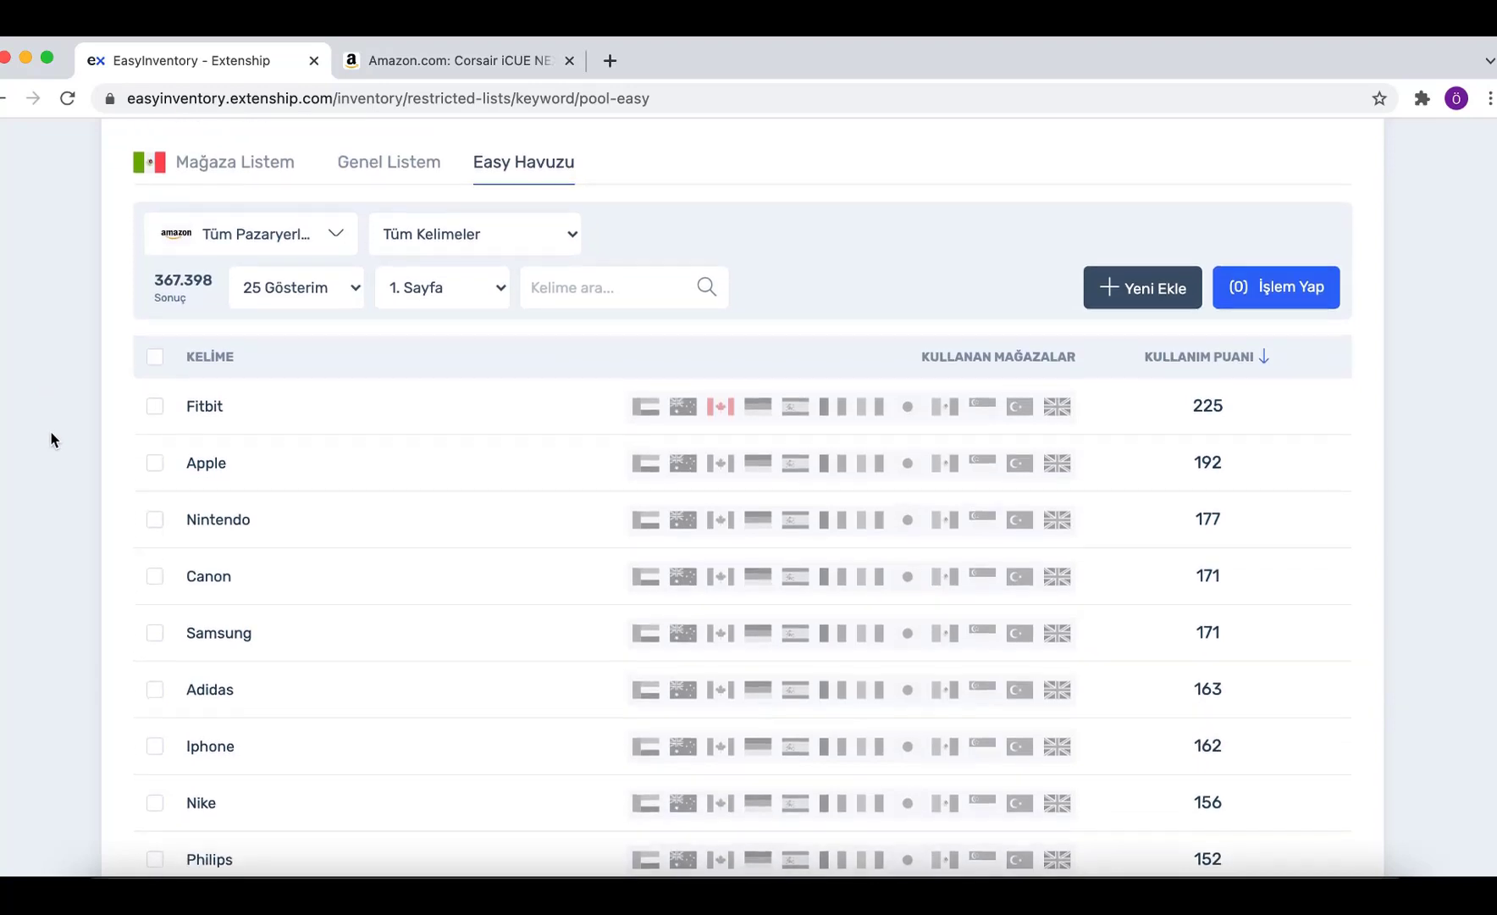
scroll(50, 439, "up", 1)
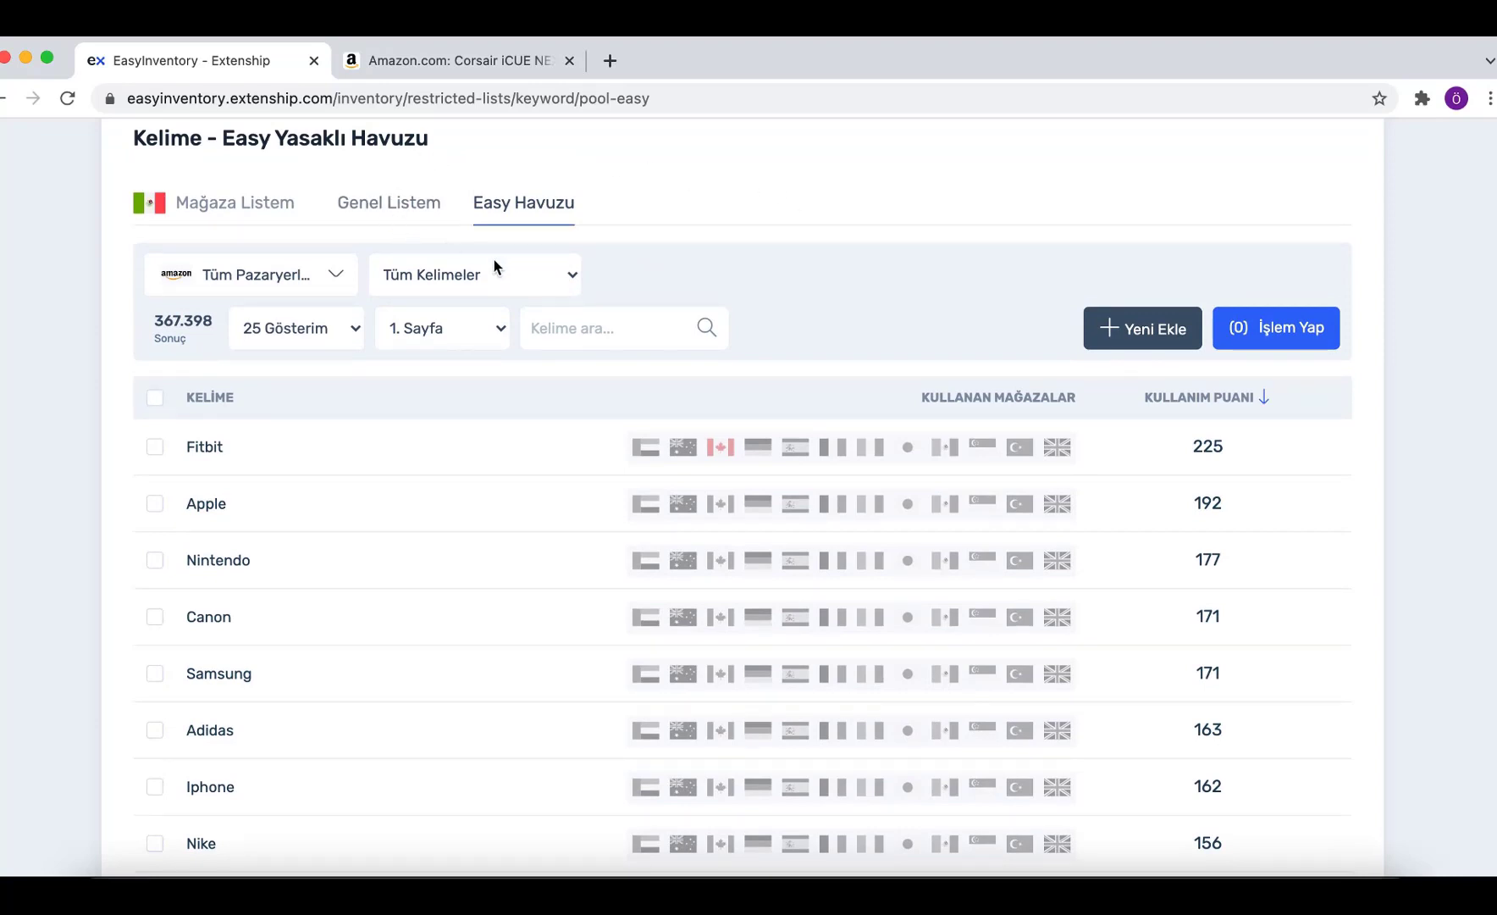
Filter the Easy Havuzu keyword pool to show only the keywords for the Meksika marketplace
scroll(17, 479, "down", 2)
scroll(16, 478, "up", 2)
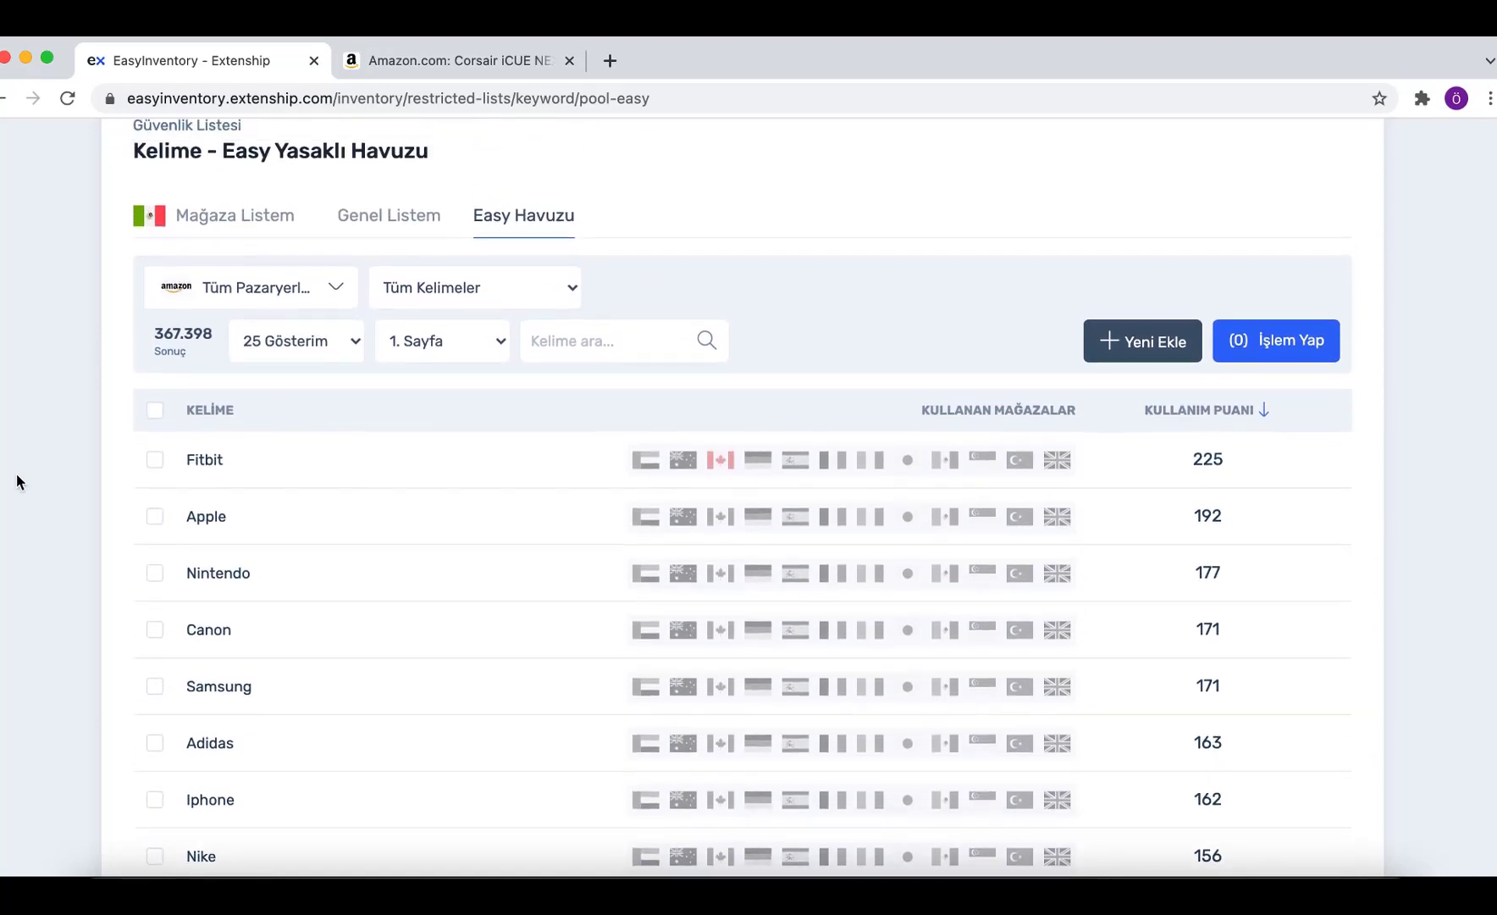
scroll(17, 476, "up", 1)
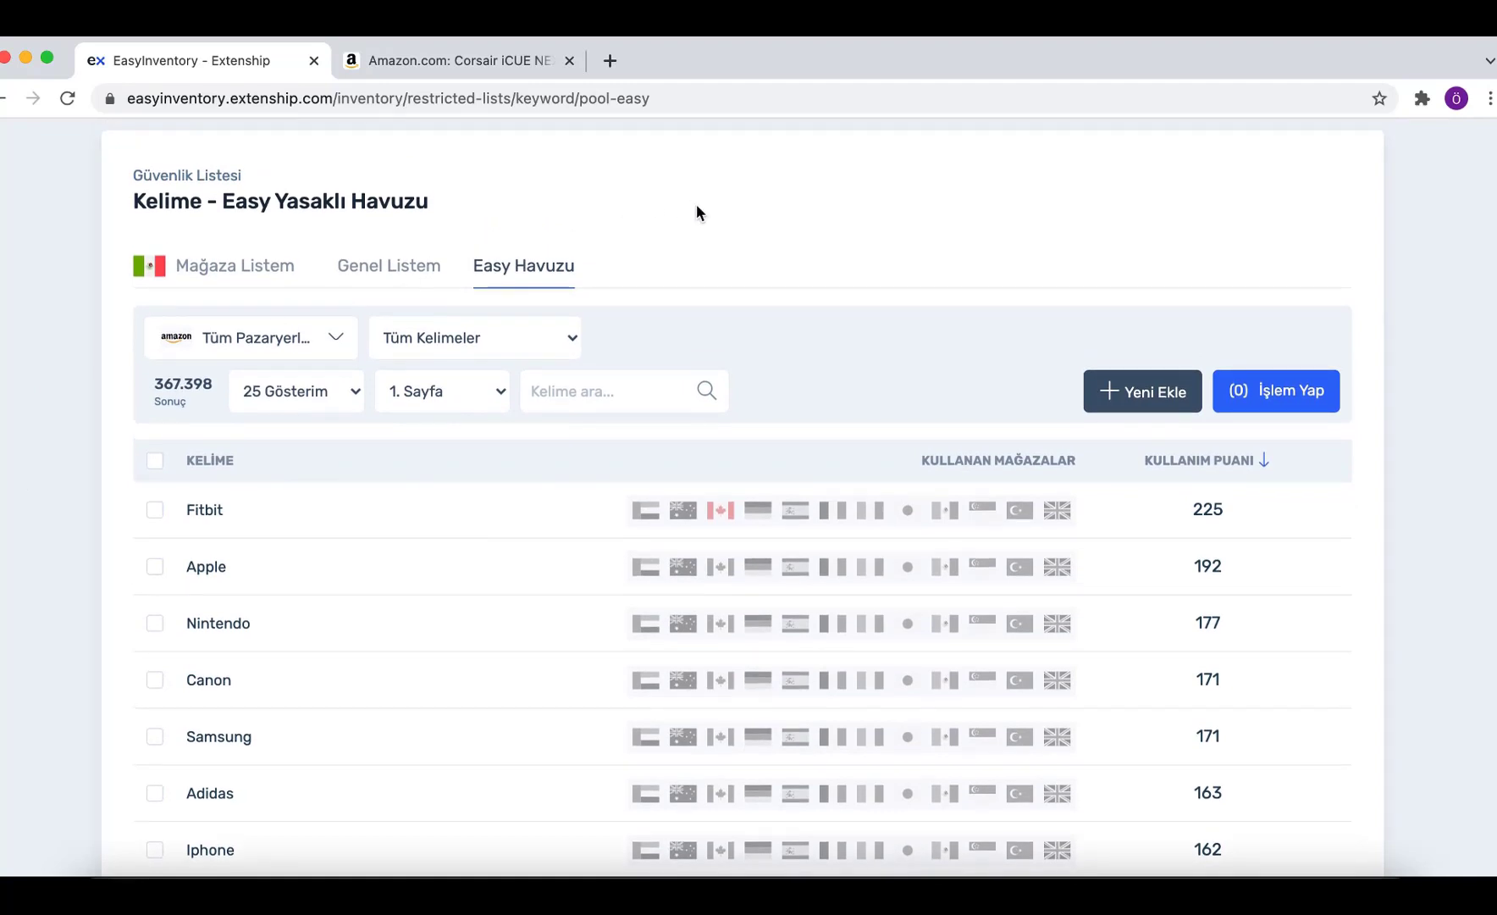
scroll(678, 212, "up", 1)
left_click(324, 405)
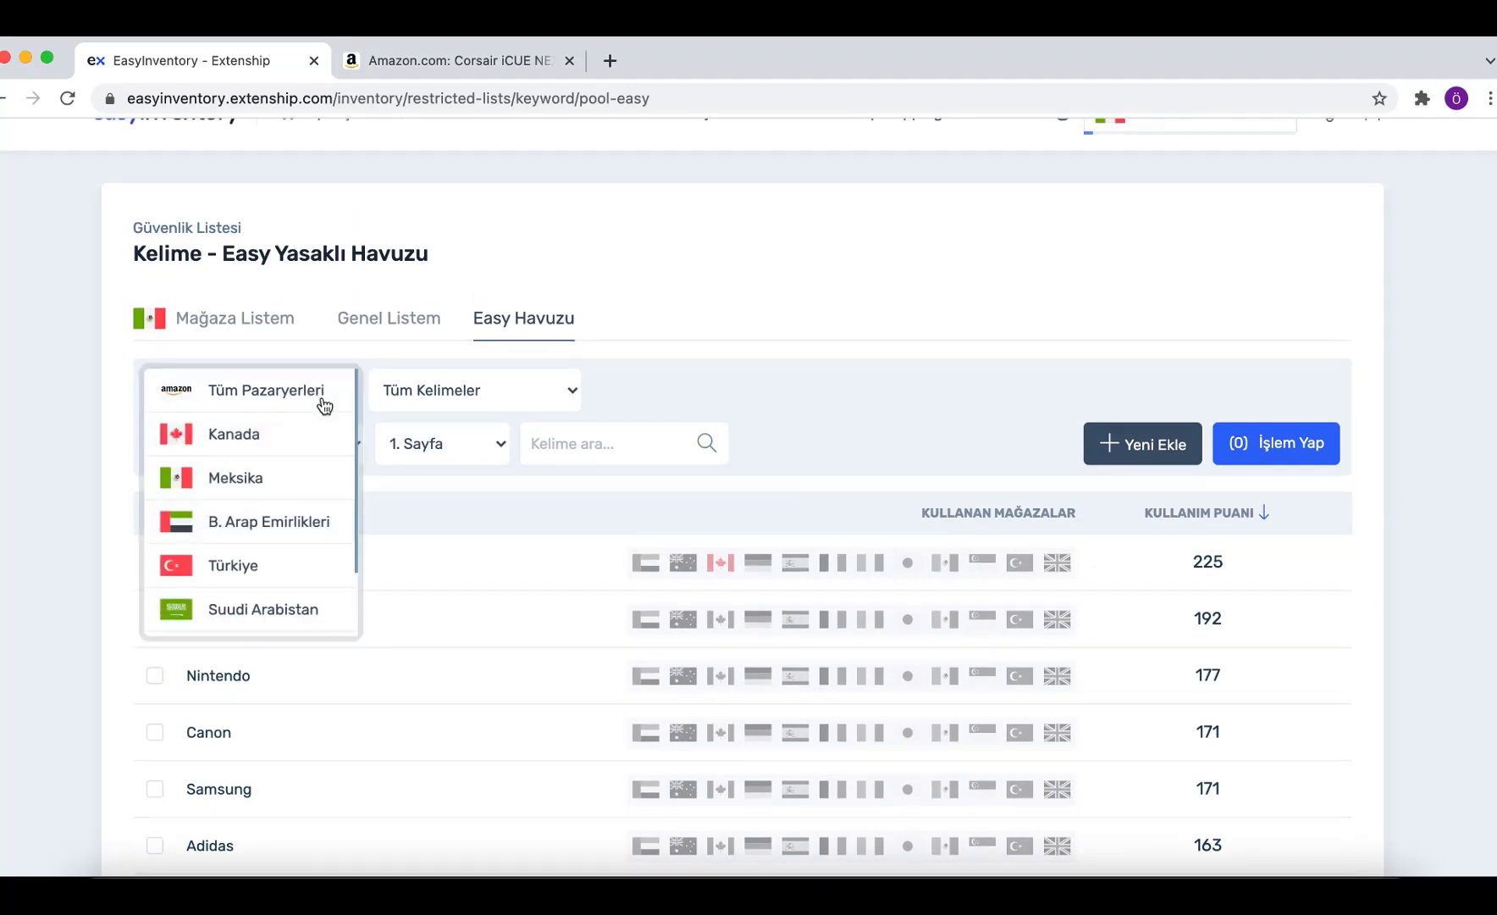
left_click(235, 477)
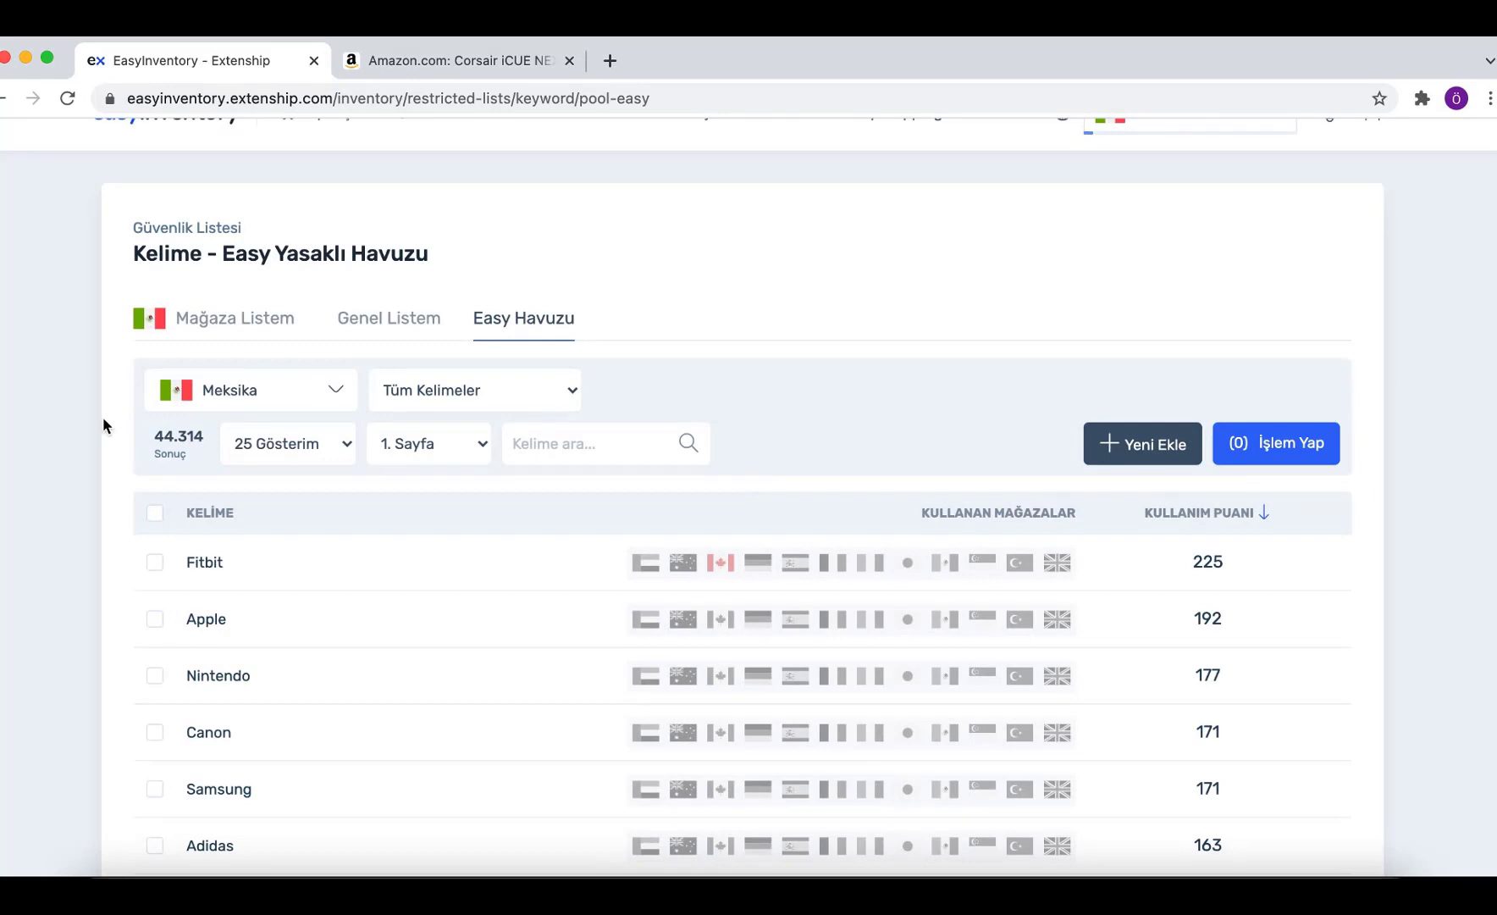
Select all Meksika results in the pool, check the bulk options for adding them to the banned or safe list, and clear the selection
scroll(14, 471, "down", 2)
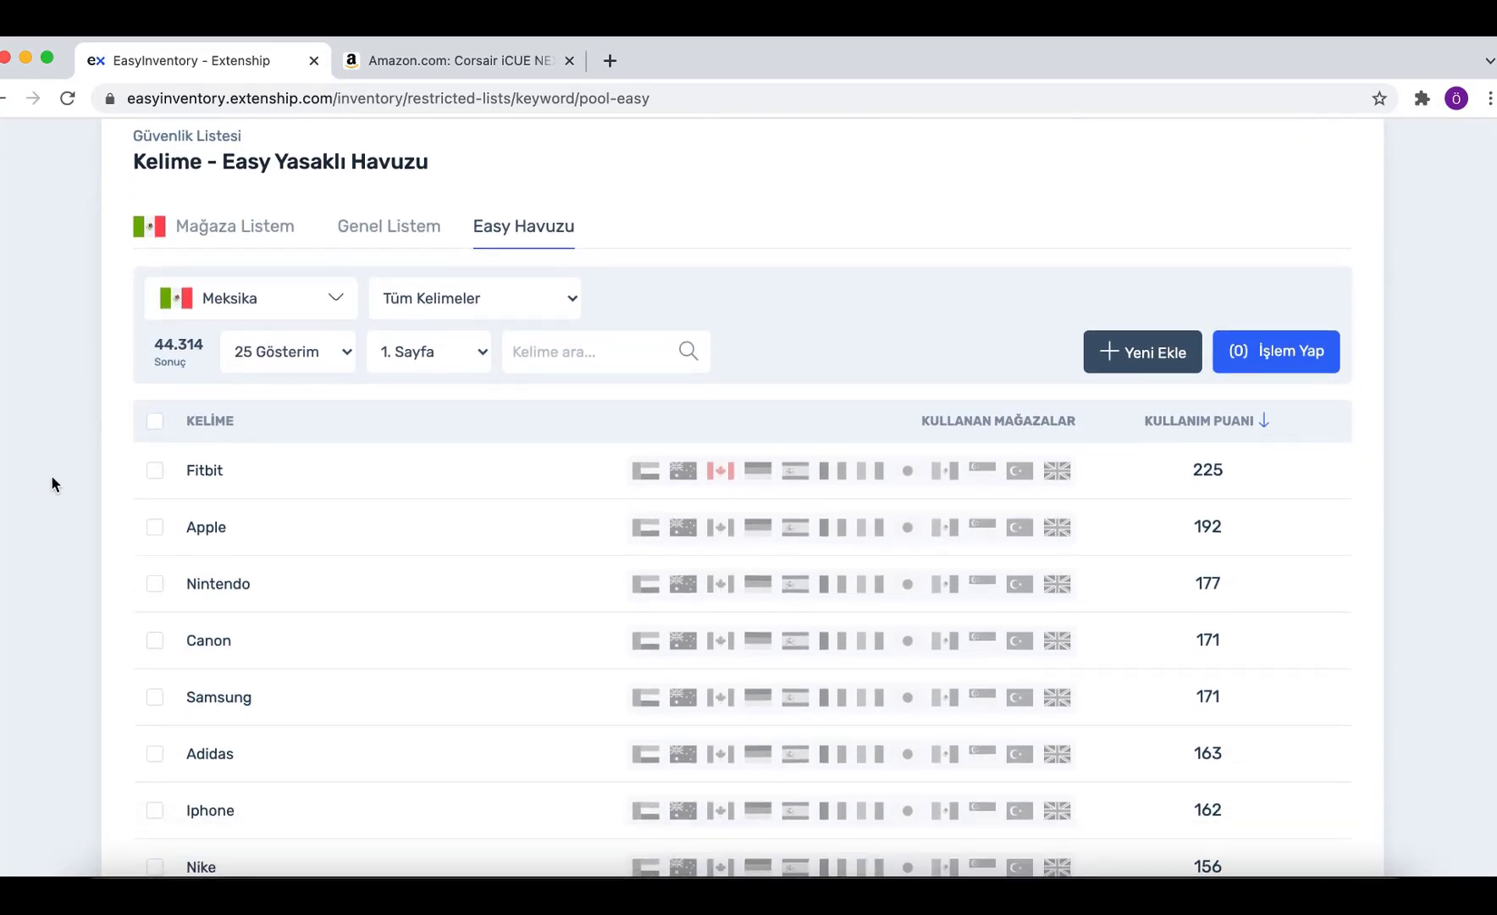
scroll(50, 476, "down", 1)
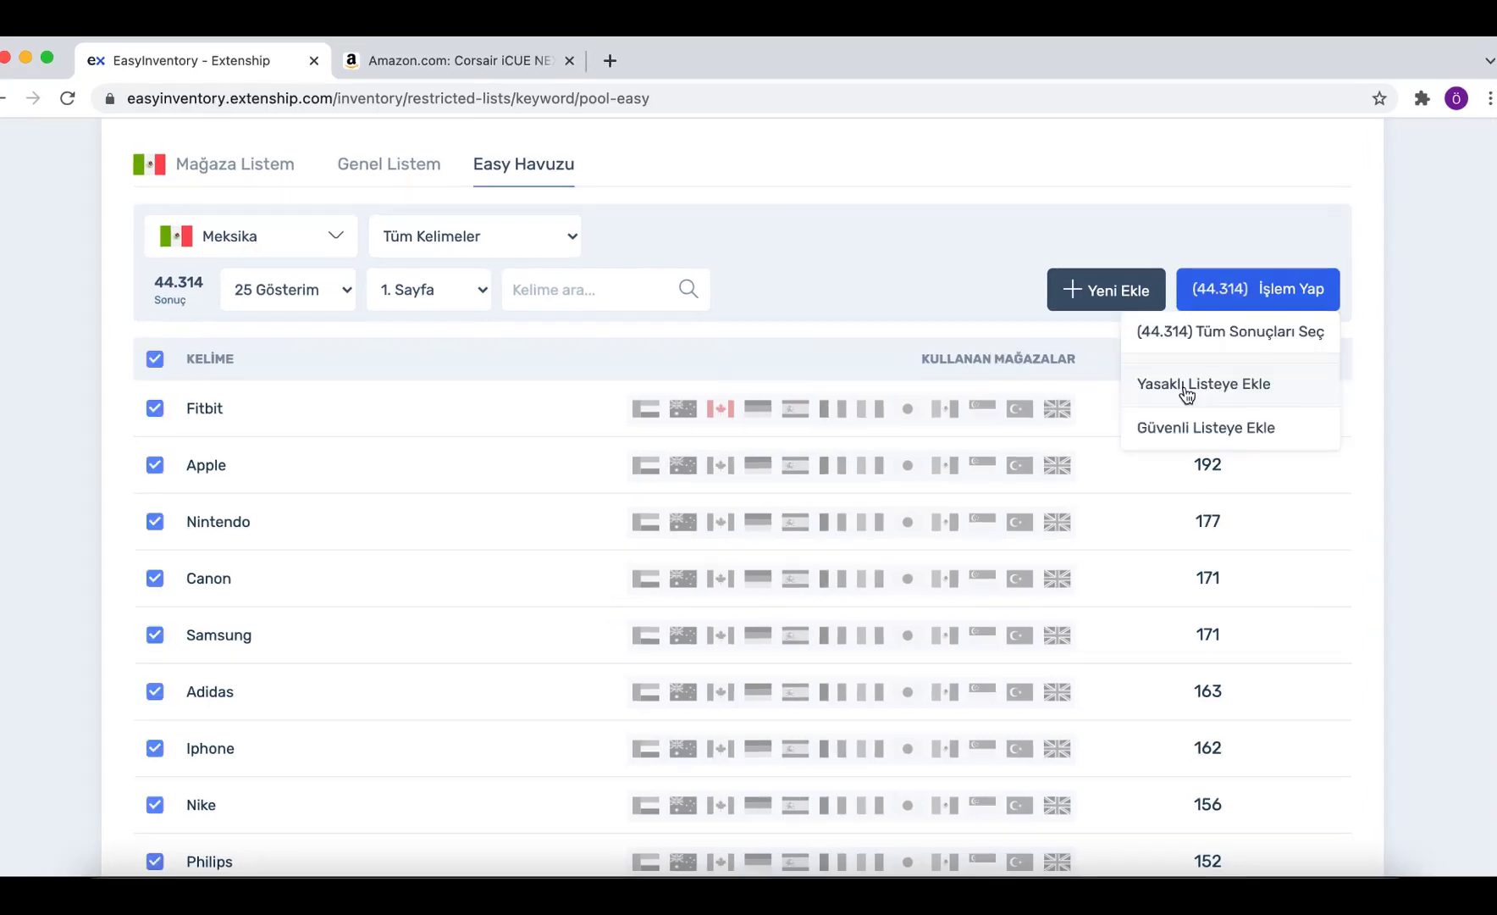
left_click(1233, 398)
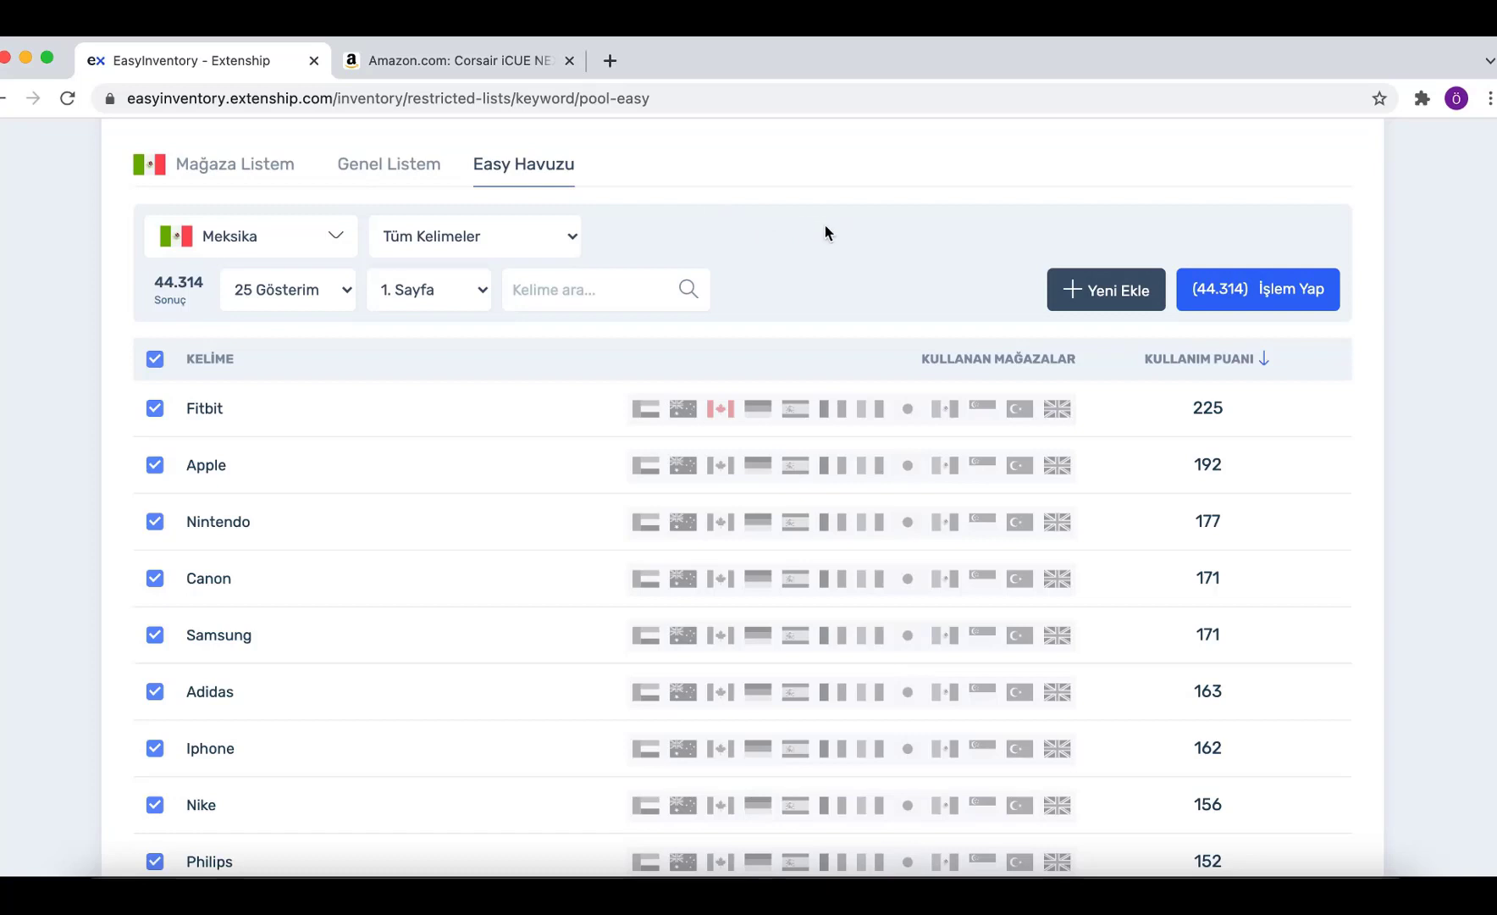
left_click(154, 359)
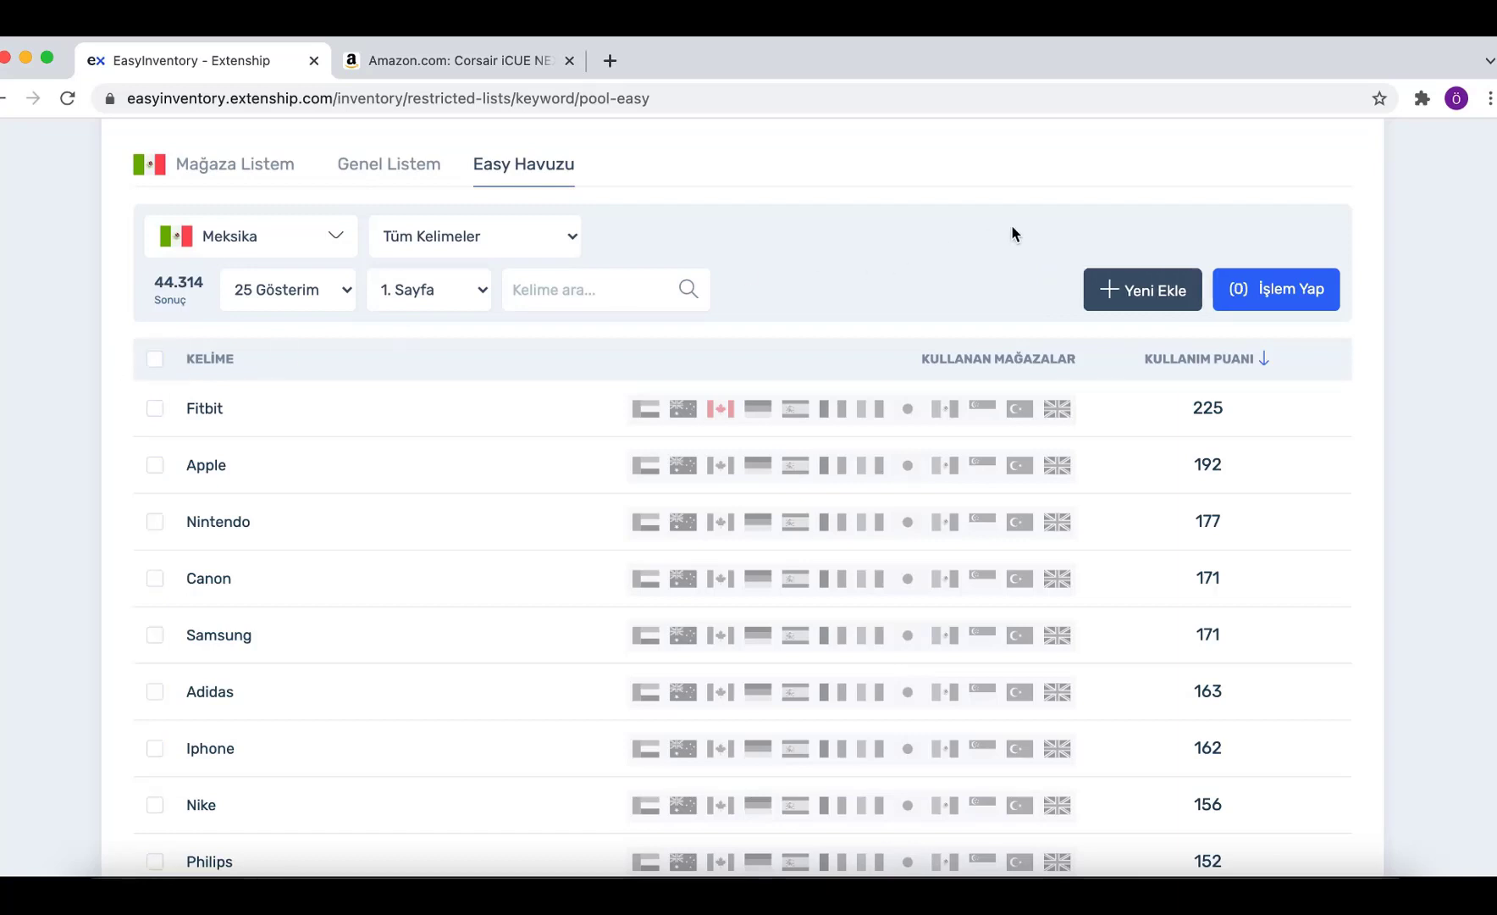
Look through the marketplaces offered by the pool's marketplace filter and close the choices without picking another one
scroll(40, 302, "up", 3)
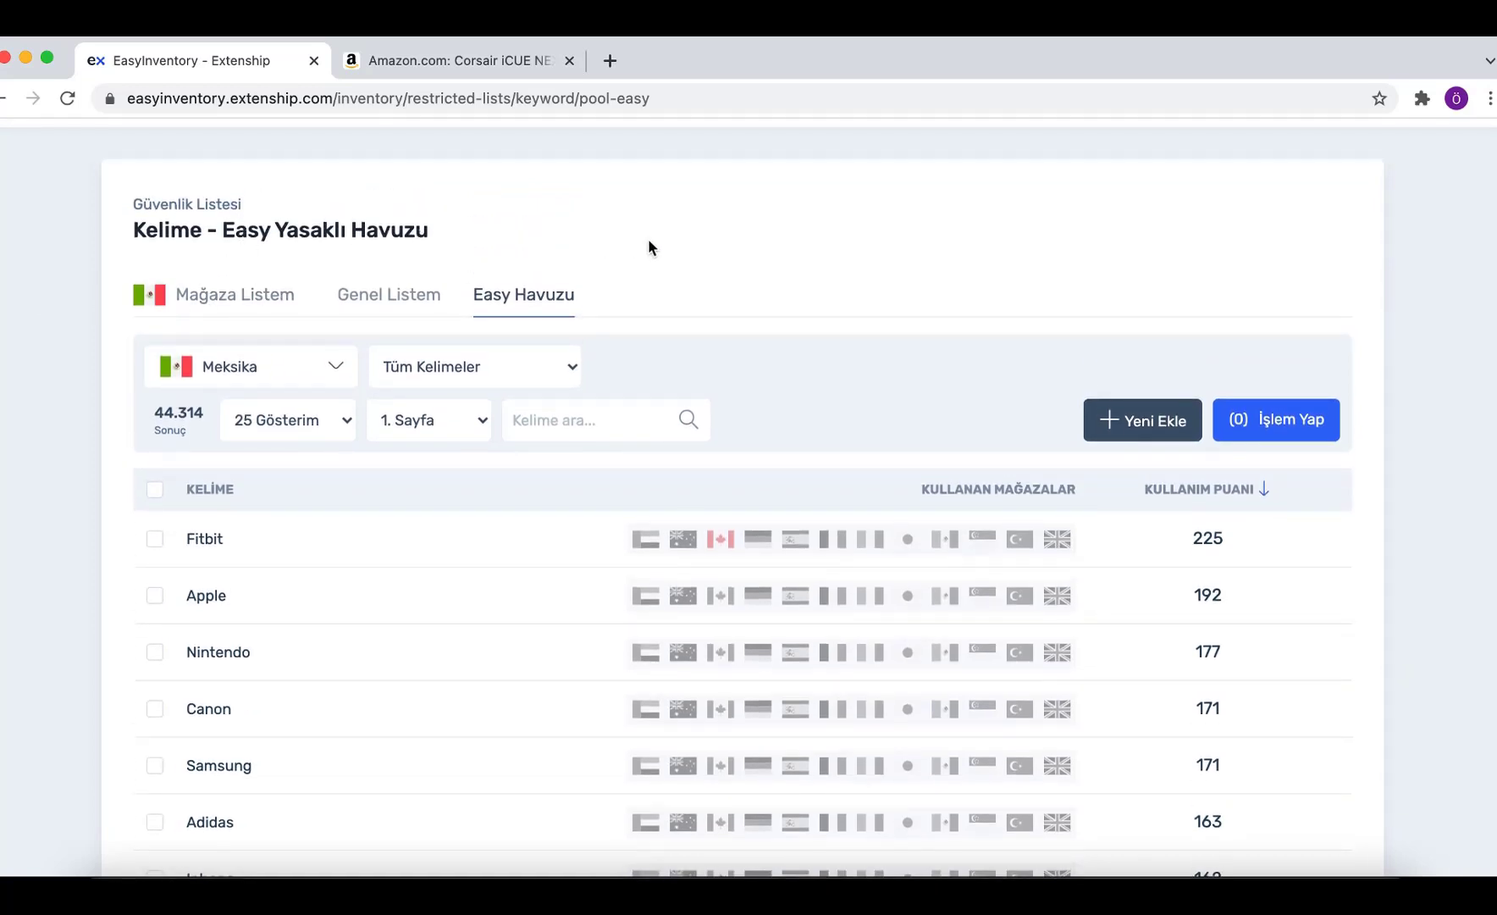
left_click(280, 370)
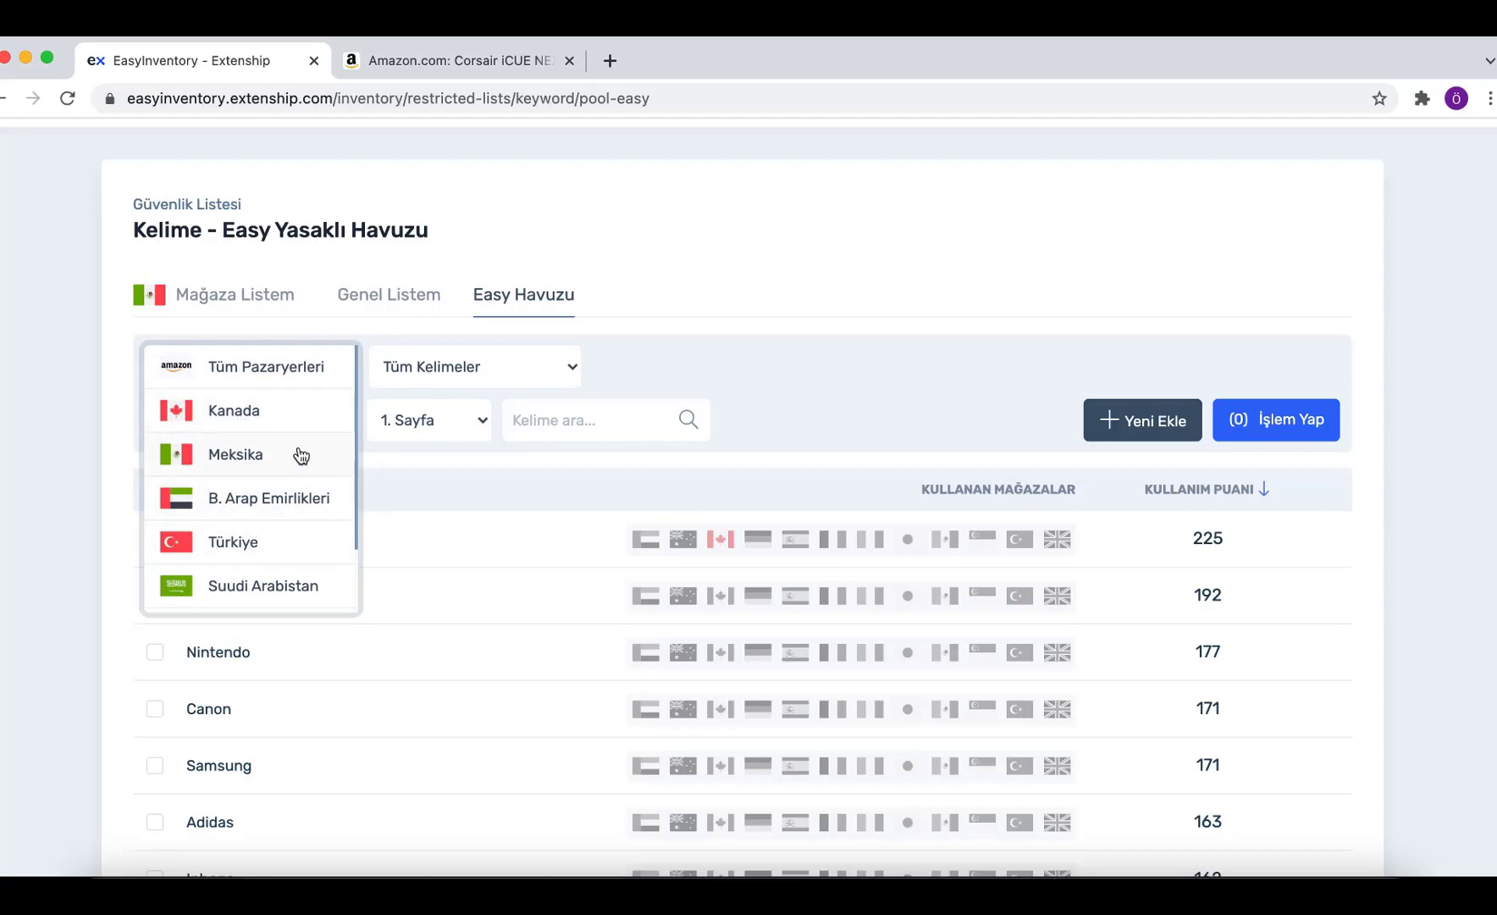
scroll(276, 519, "down", 2)
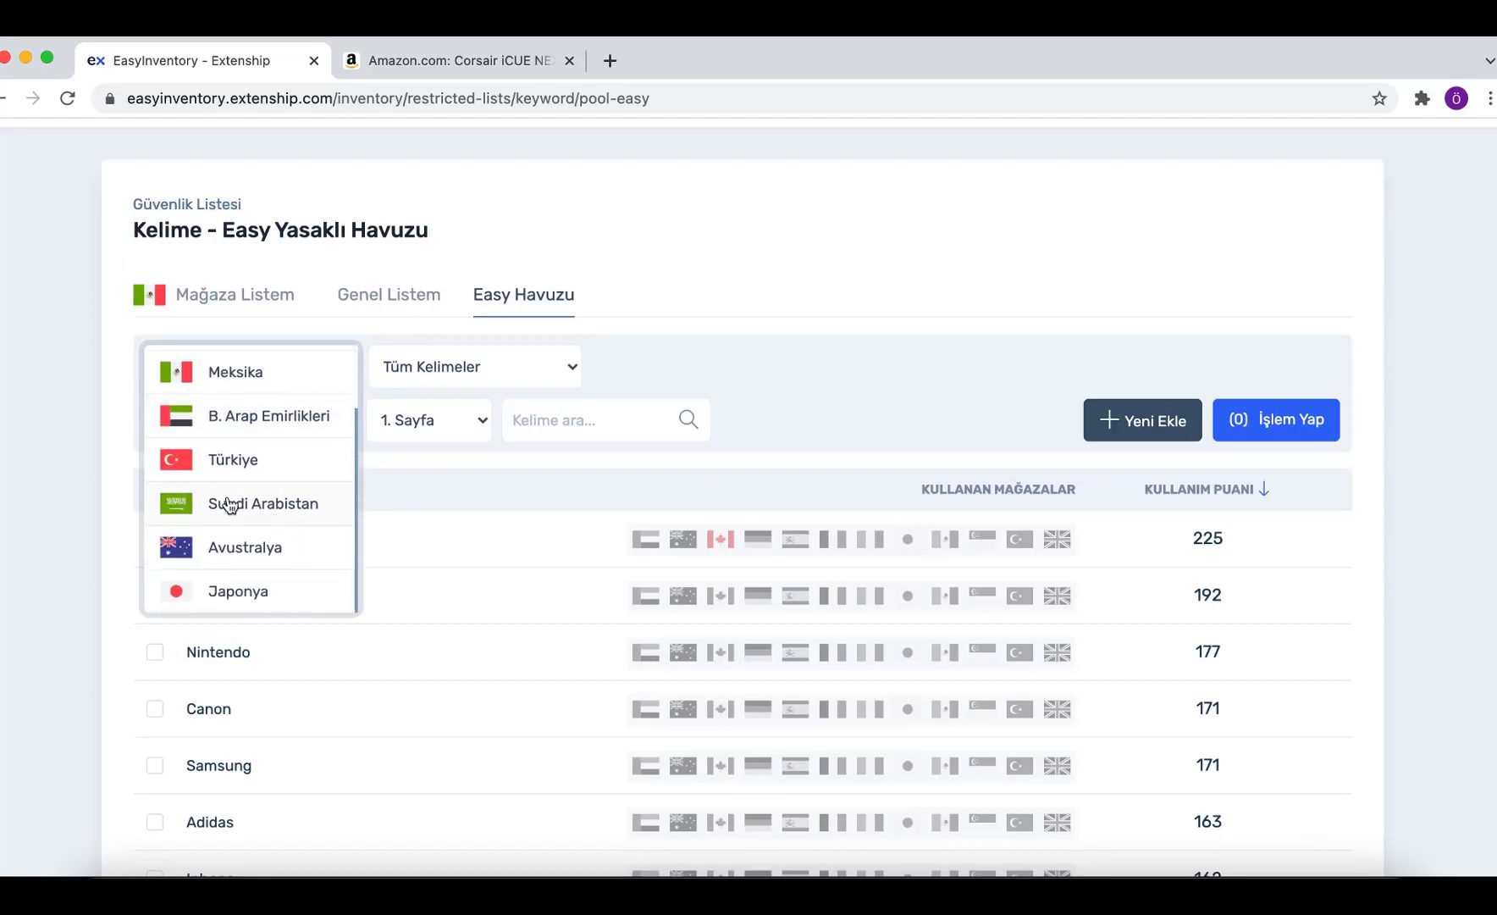
scroll(238, 510, "up", 2)
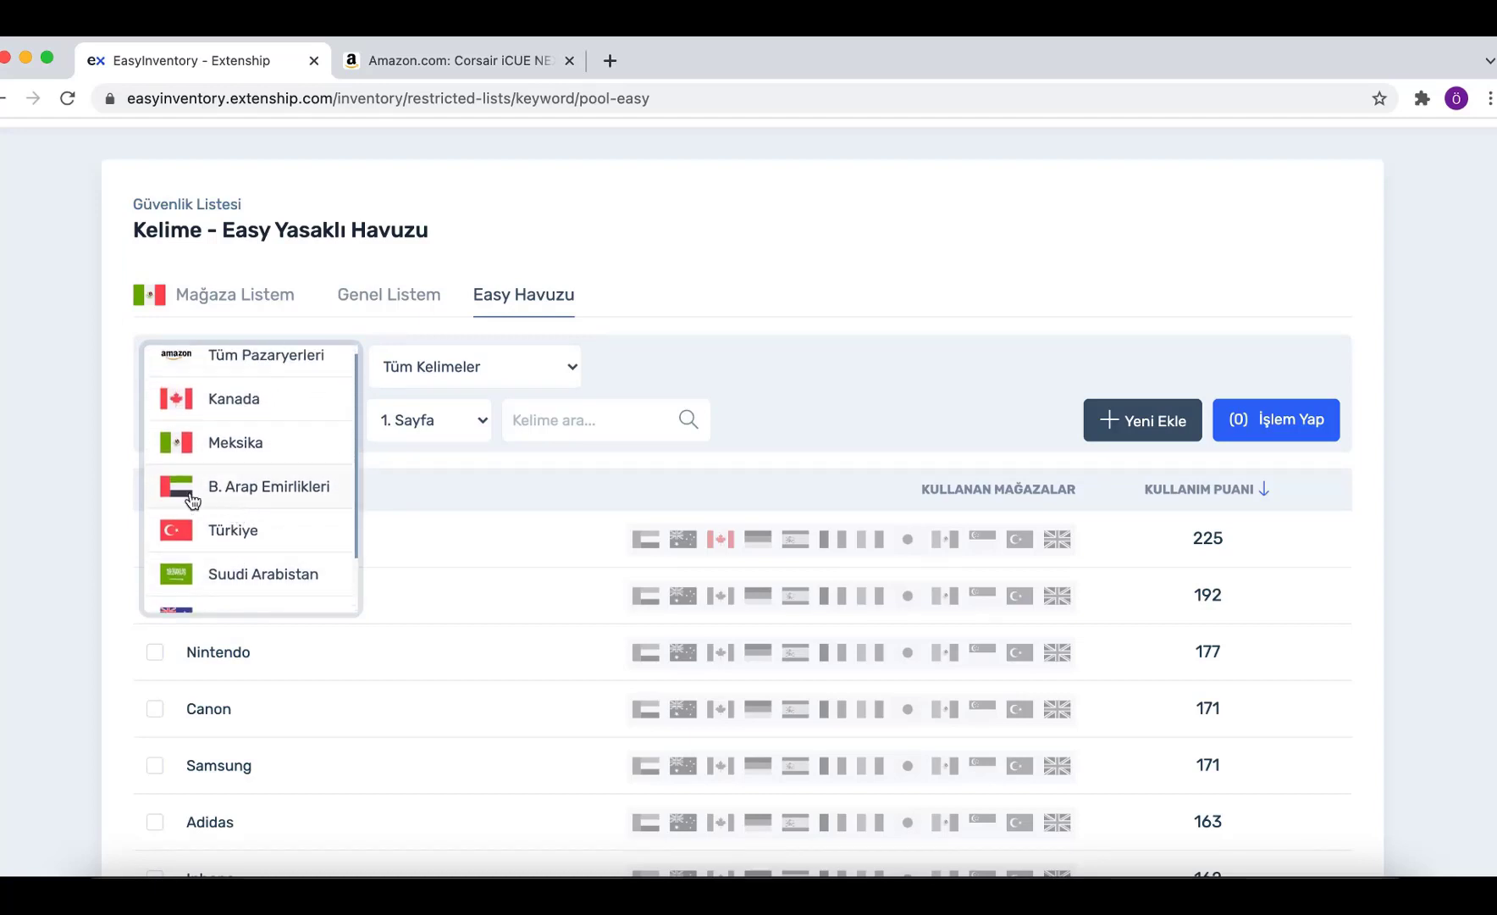
left_click(68, 498)
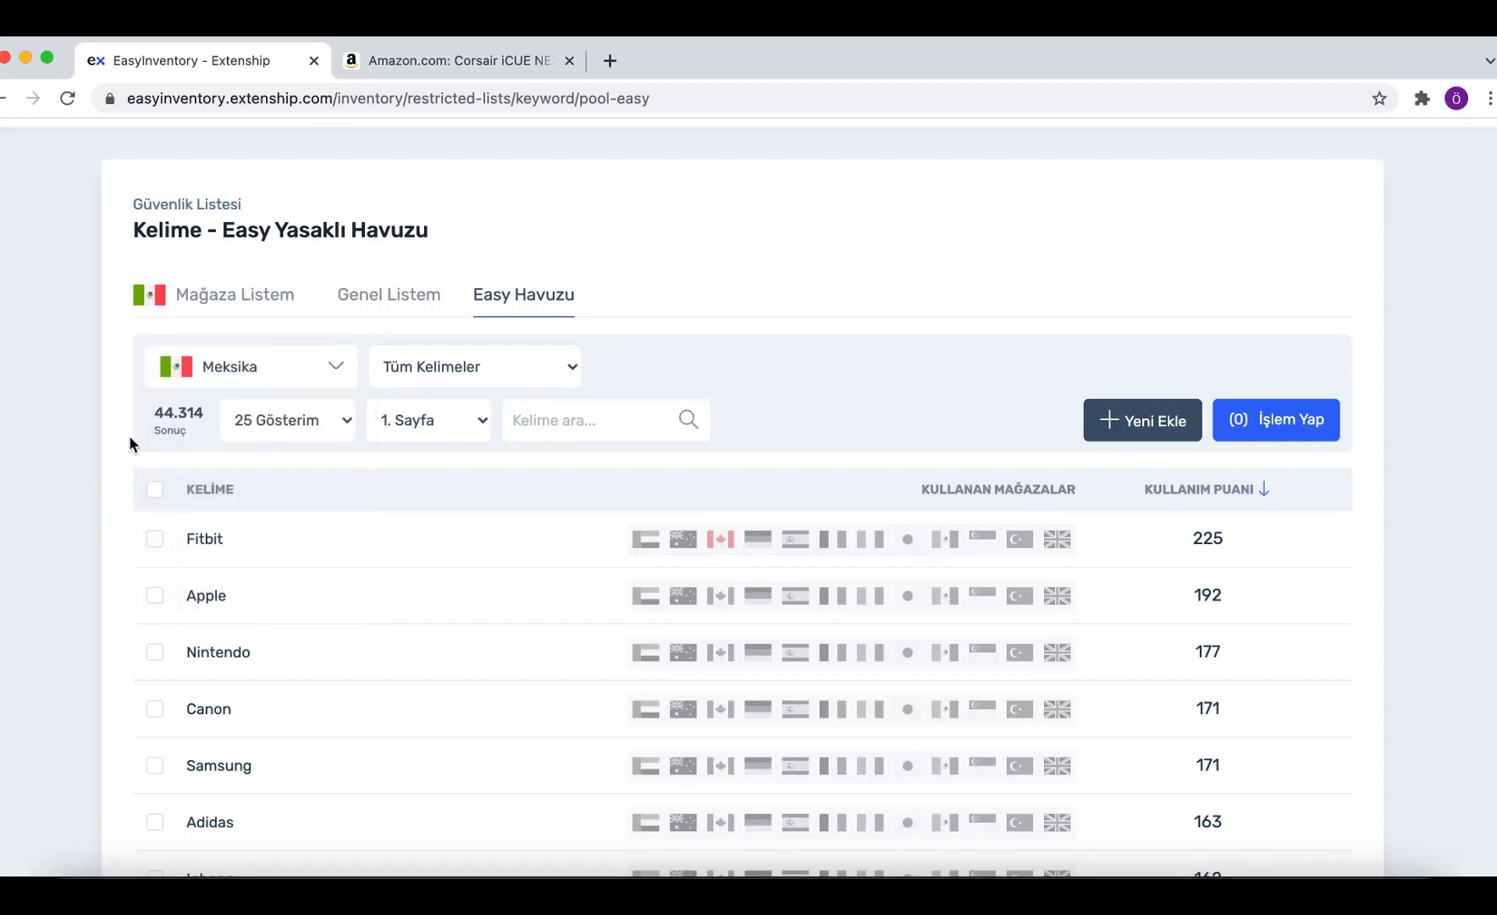
scroll(900, 338, "up", 1)
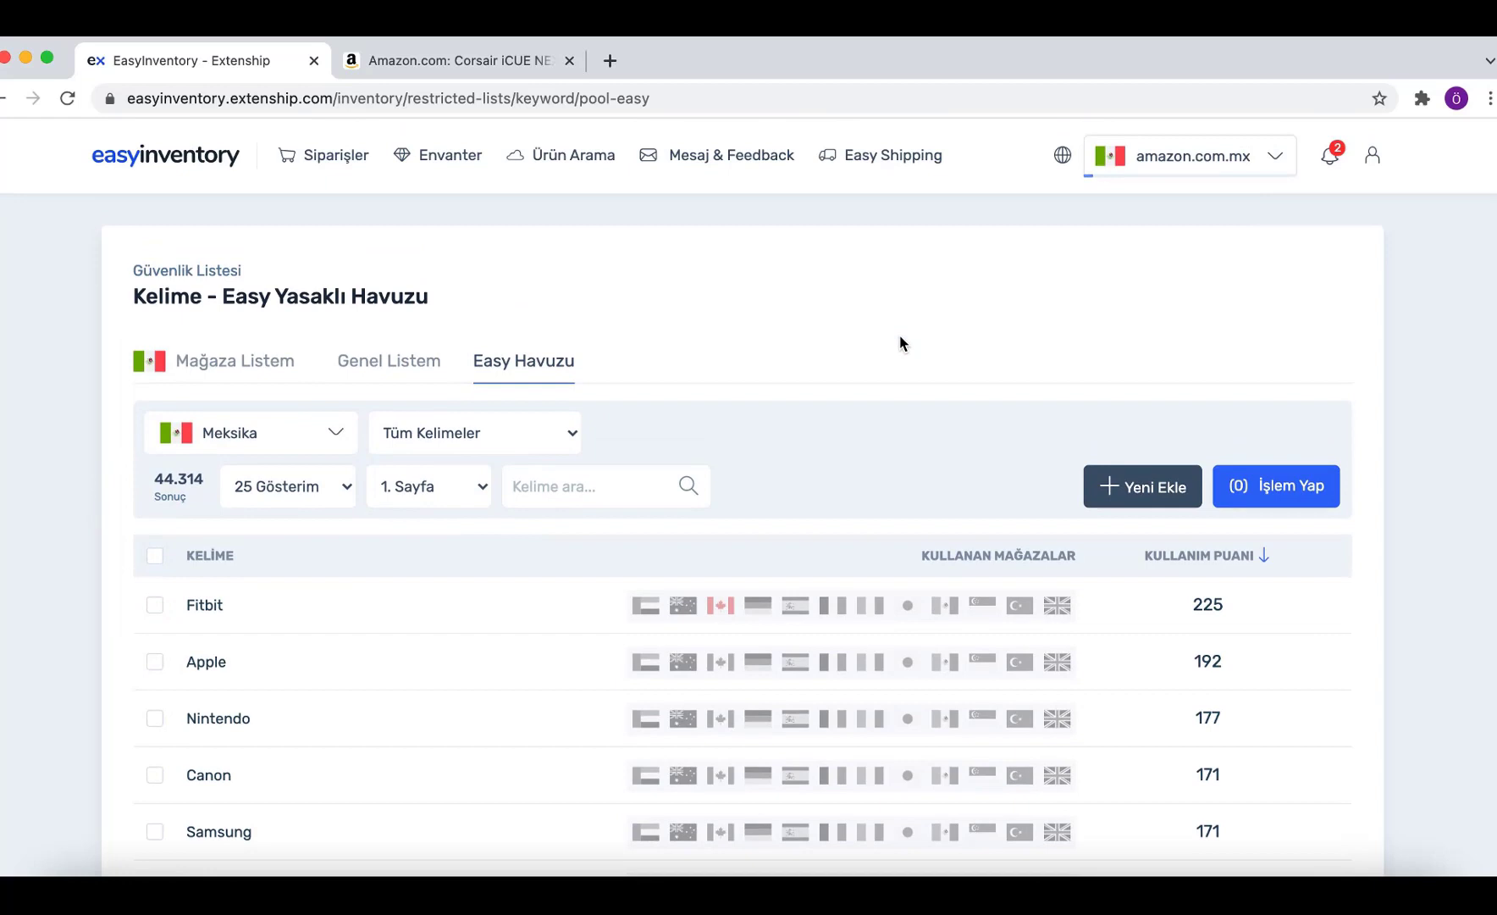